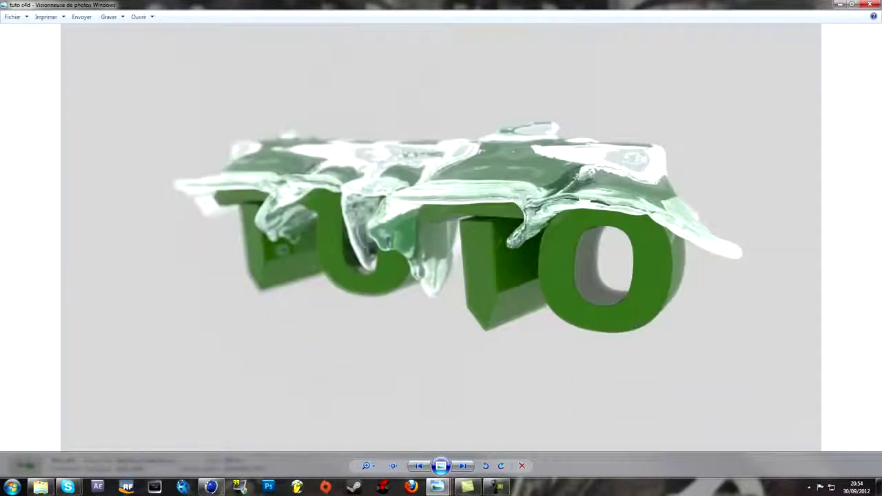
Close the reference render, preview the REALFLOW TUTO video from the tuto folder, and close the player and folder
click(870, 4)
click(648, 152)
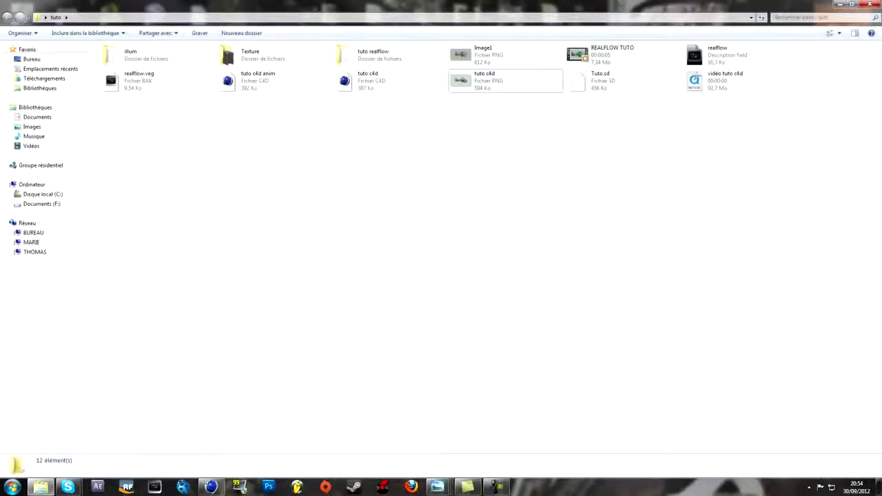
click(614, 55)
double_click(614, 55)
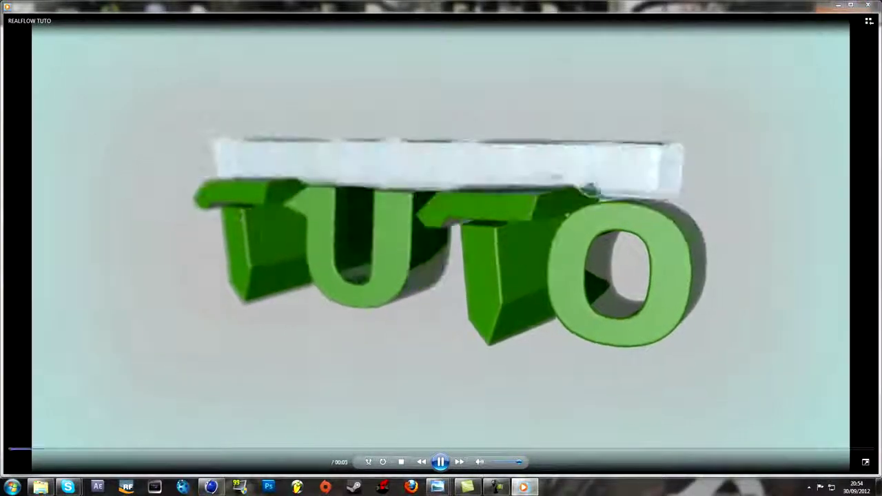
click(442, 462)
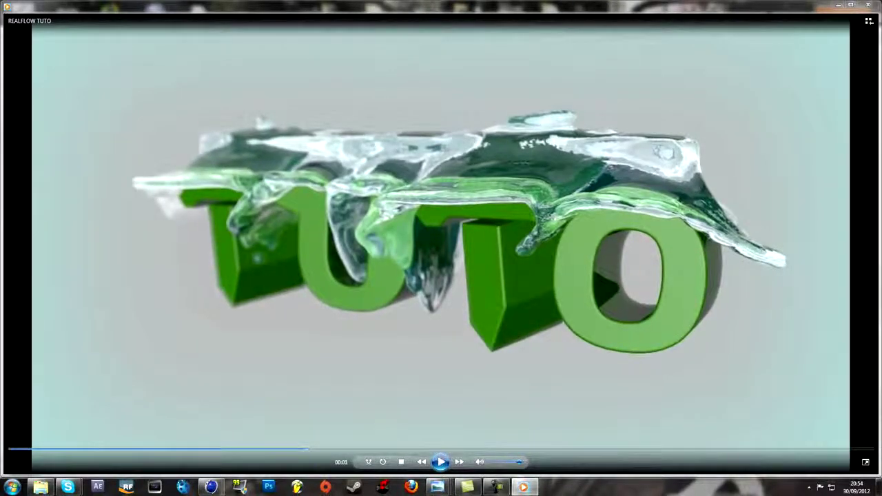
click(869, 5)
click(779, 138)
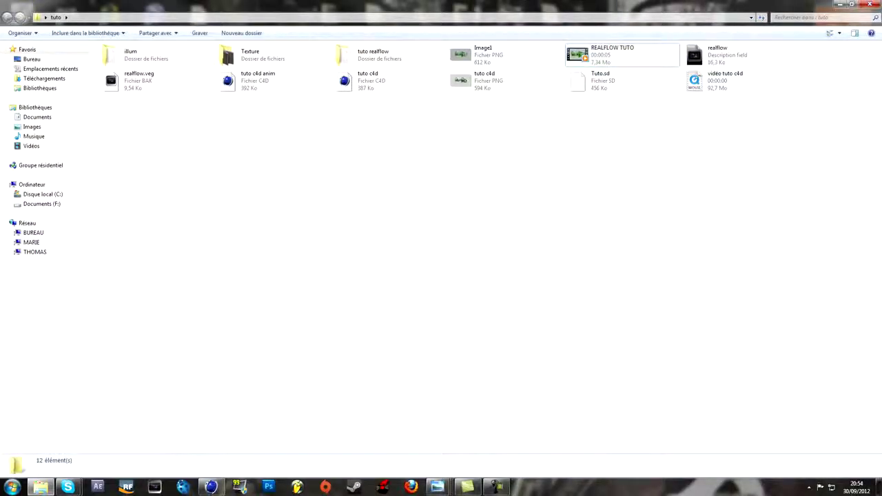
click(869, 5)
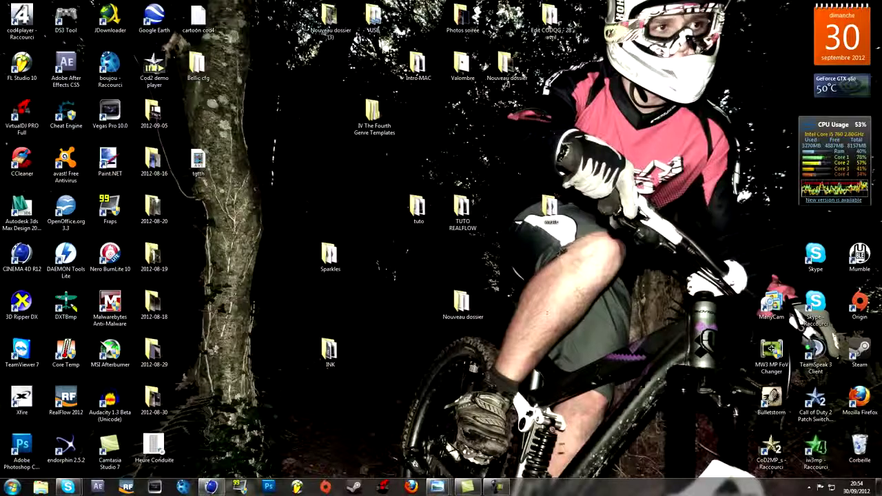
Switch to CINEMA 4D and check which RealFlow plug-in commands are available
click(211, 487)
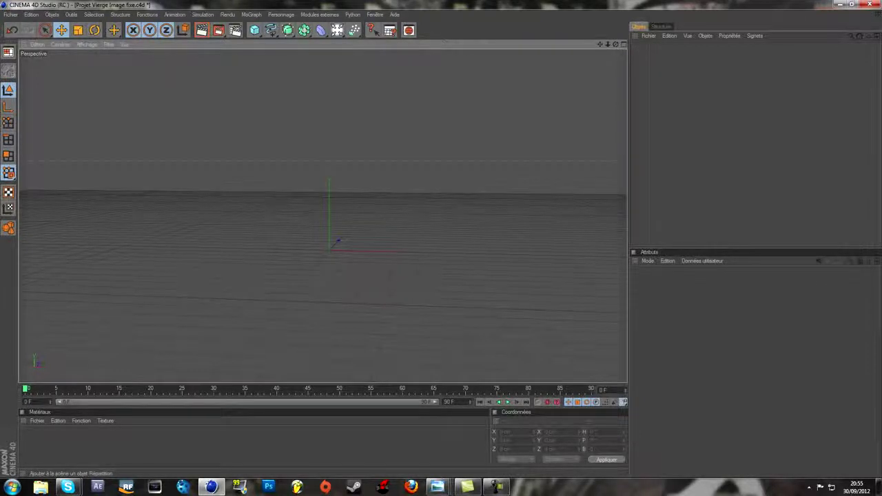
click(319, 14)
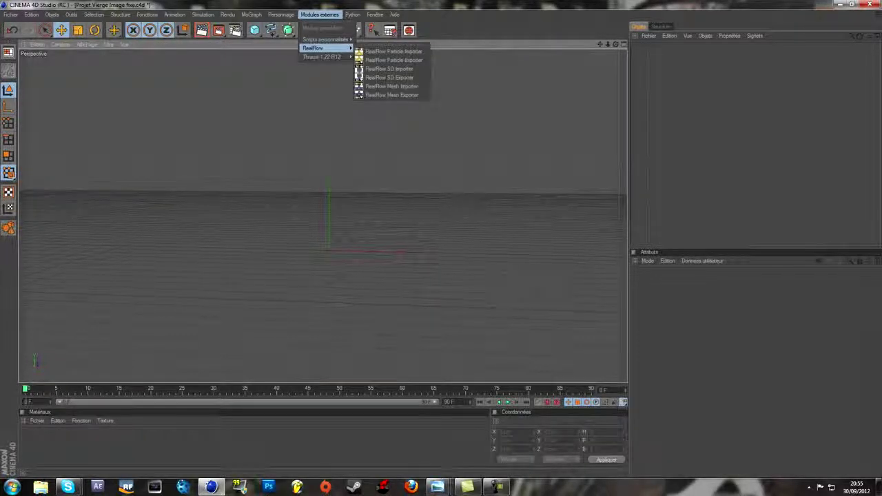
key(Escape)
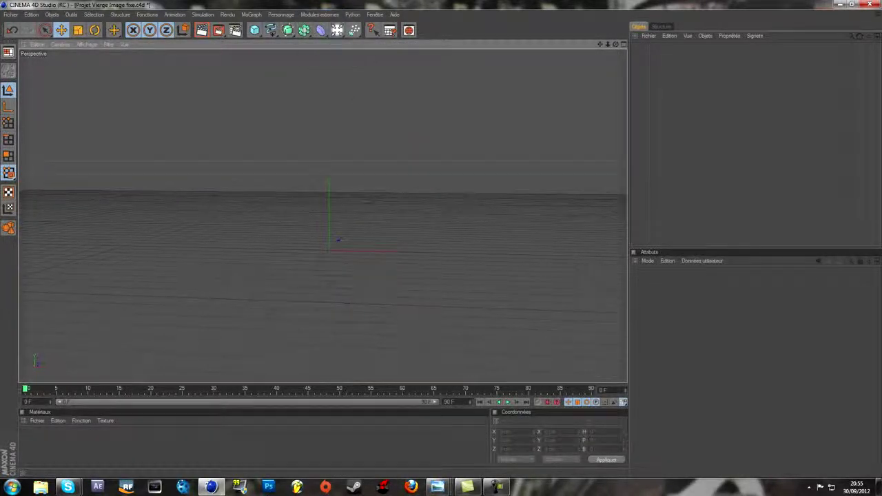
Add a MoGraph text object to the empty scene and set its text to TUTO
click(251, 14)
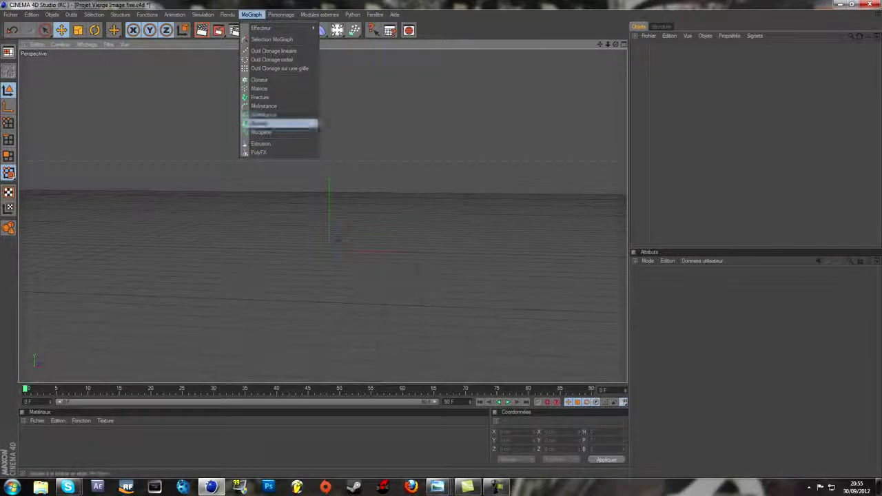
click(262, 115)
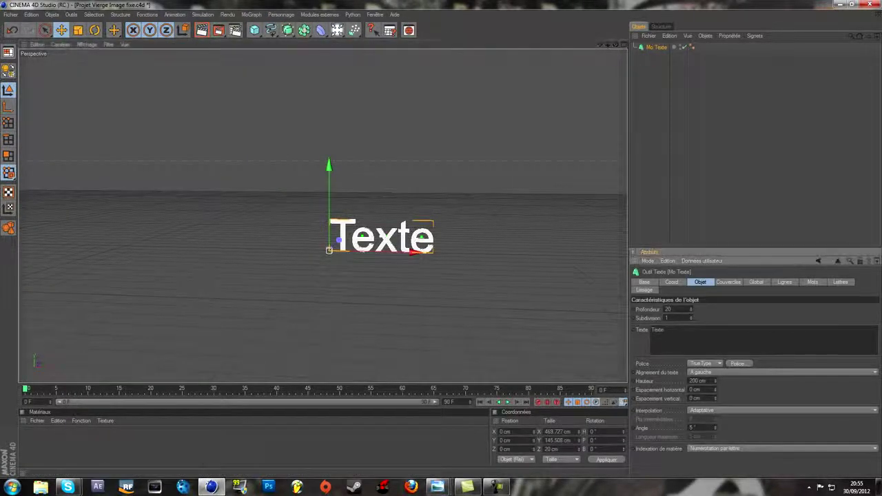
text(Tuto)
click(689, 111)
click(656, 47)
double_click(656, 330)
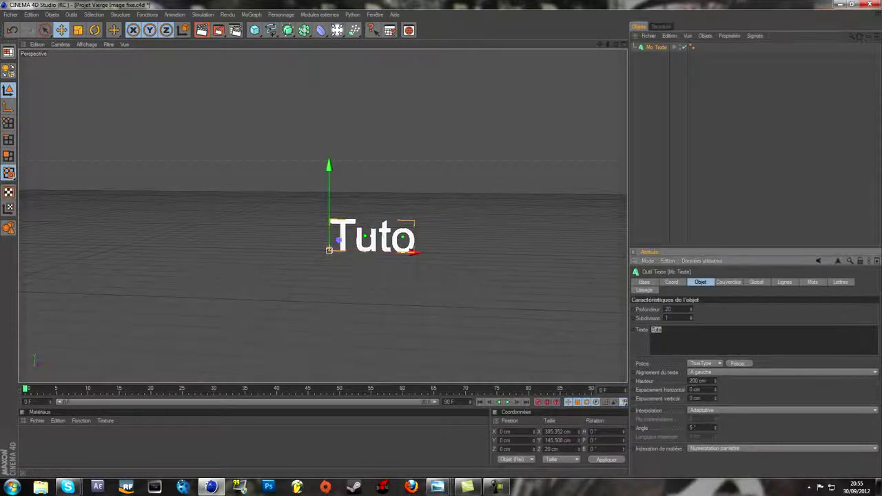
text(TUTO)
Change the text object's font to BatmanForeverAlternate in the Normal style
click(739, 363)
click(53, 132)
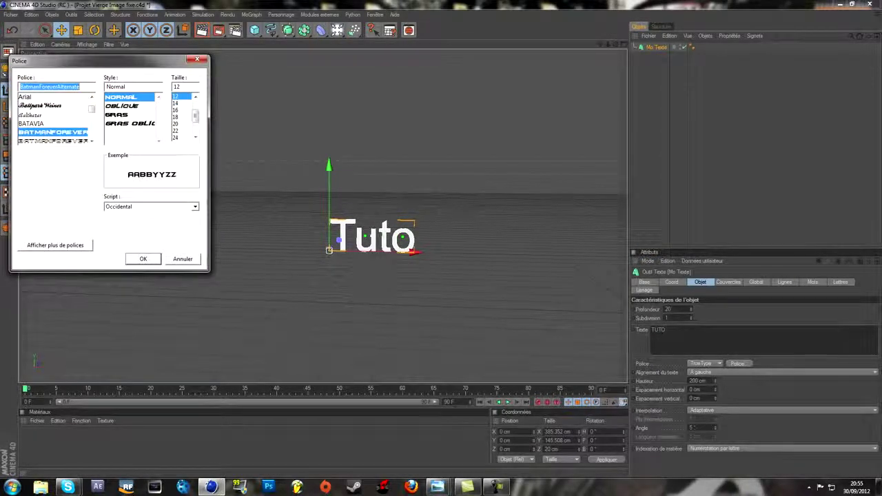
key(Return)
Set the TUTO text's extrusion depth to 100
drag(615, 45, 496, 69)
mouse_move(691, 308)
mouse_down()
mouse_move(690, 210)
mouse_move(691, 296)
mouse_up()
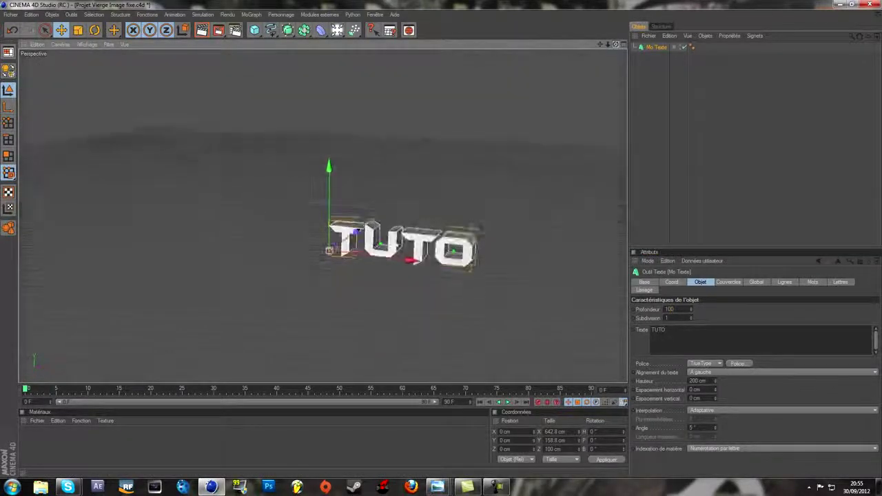
alt+middle_drag(401, 245, 351, 230)
alt+right_drag(351, 230, 386, 234)
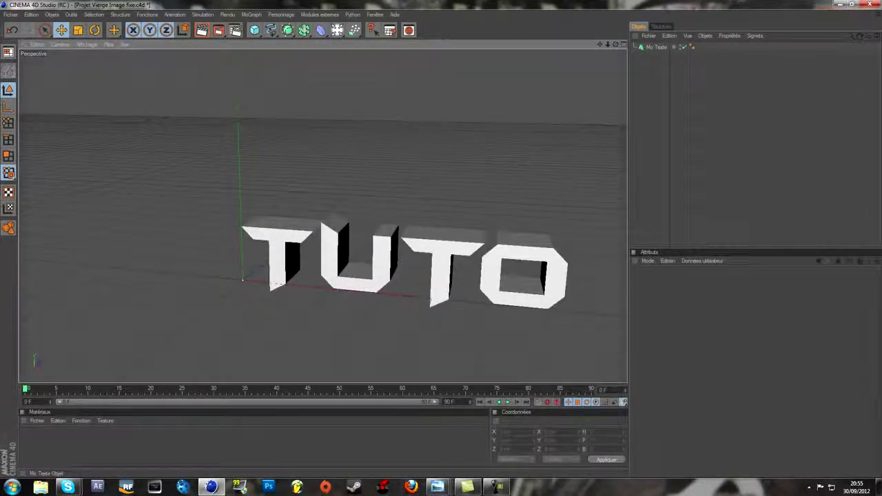
Convert the TUTO text object and its sub-objects into editable geometry
click(242, 280)
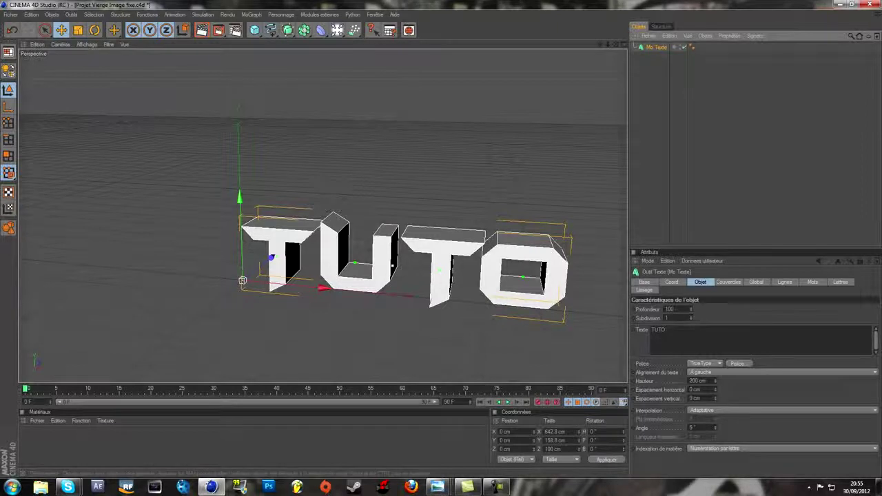
key(ctrl+r)
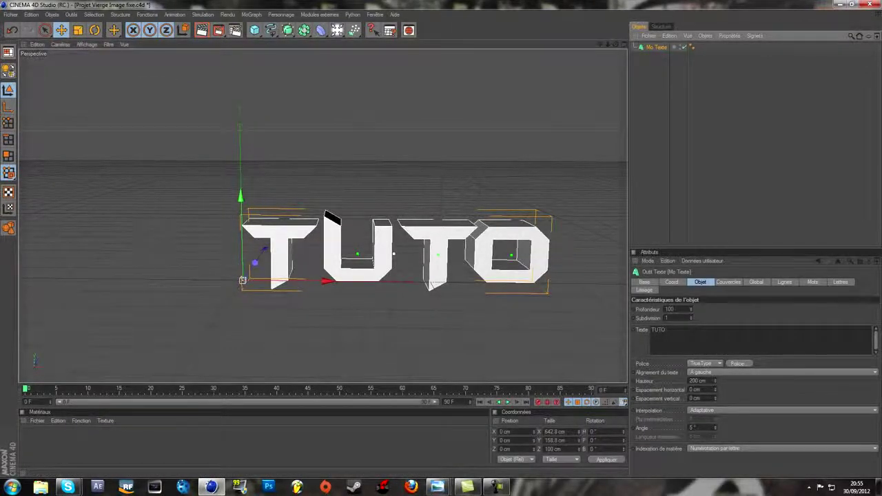
key(c)
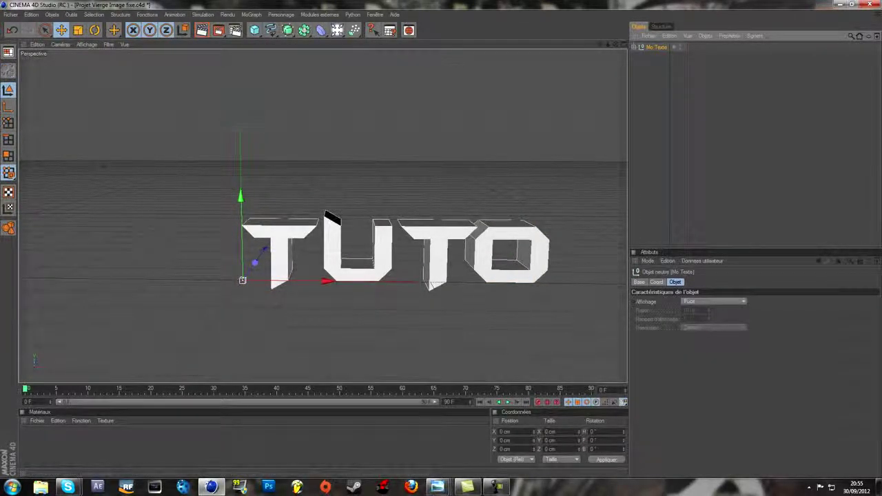
right_click(655, 46)
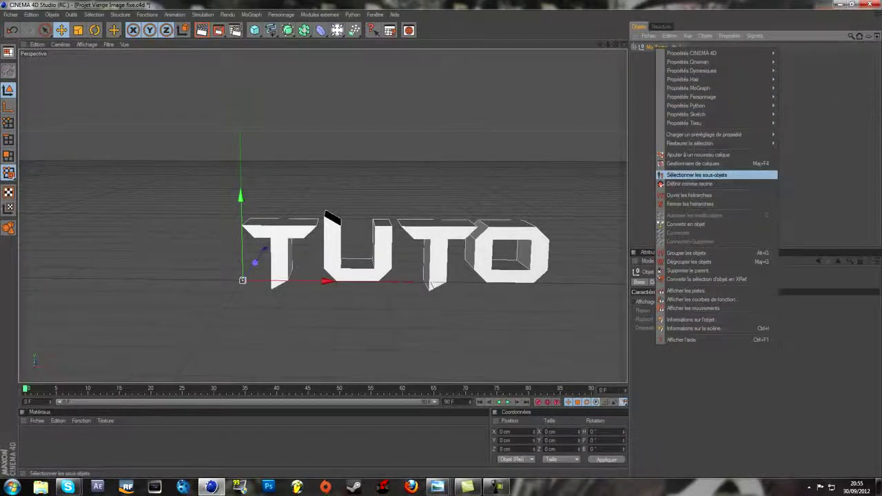
click(696, 175)
key(c)
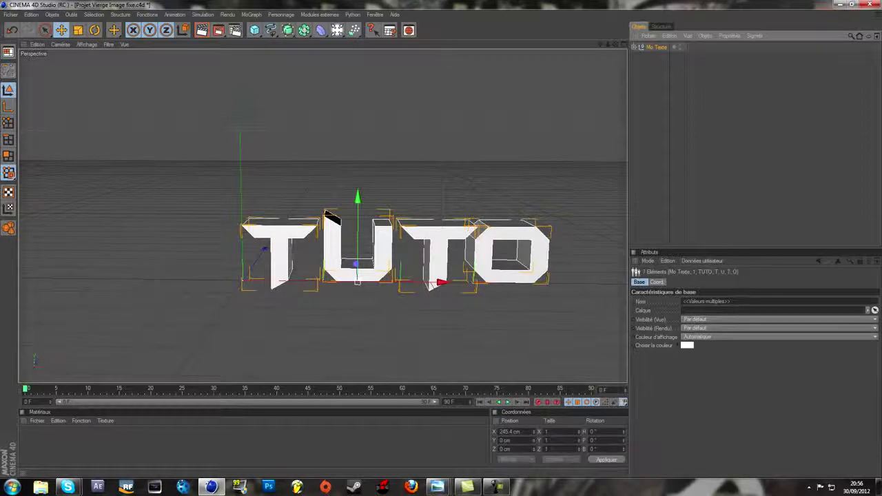
Select all remaining sub-objects of the text and merge everything into one polygon object with Connect + Delete
right_click(658, 47)
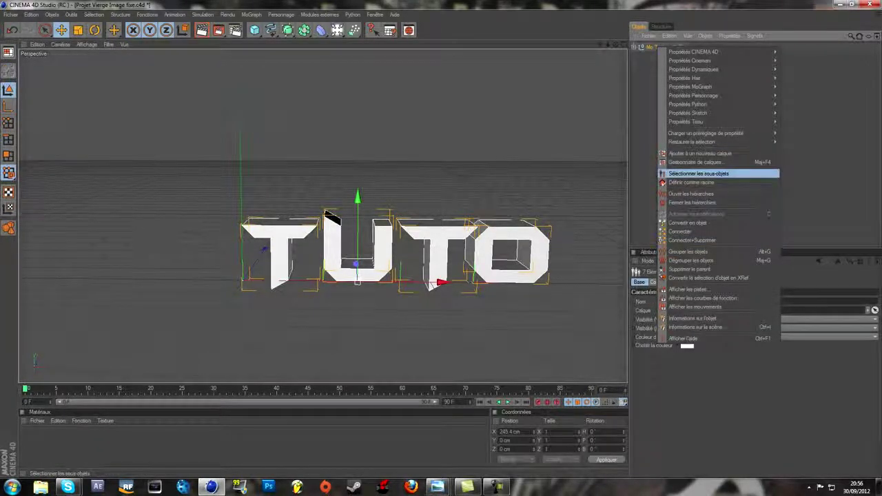
click(698, 173)
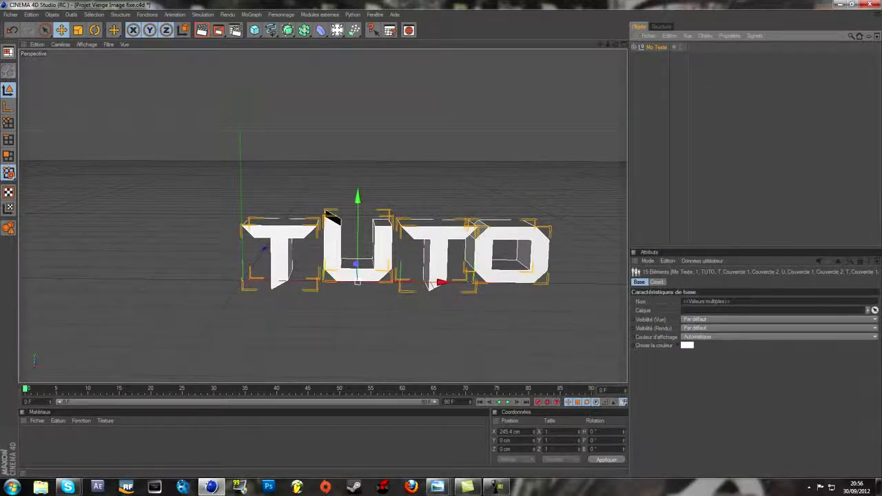
right_click(656, 47)
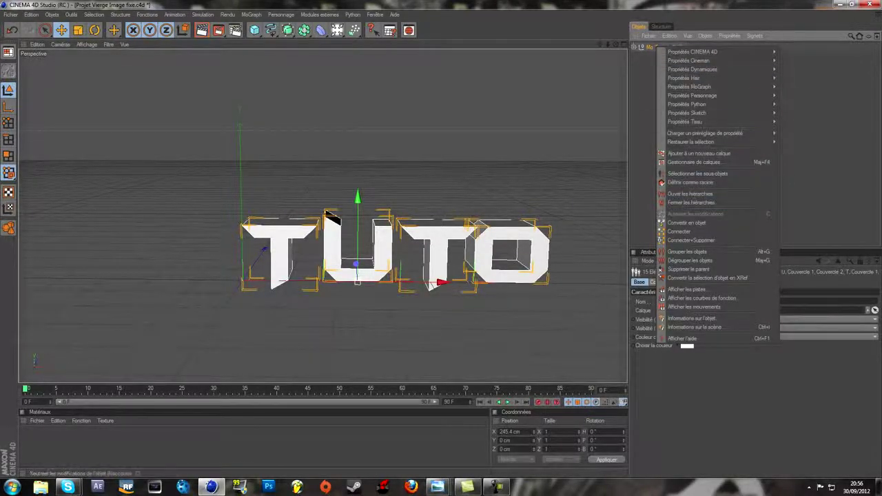
click(692, 240)
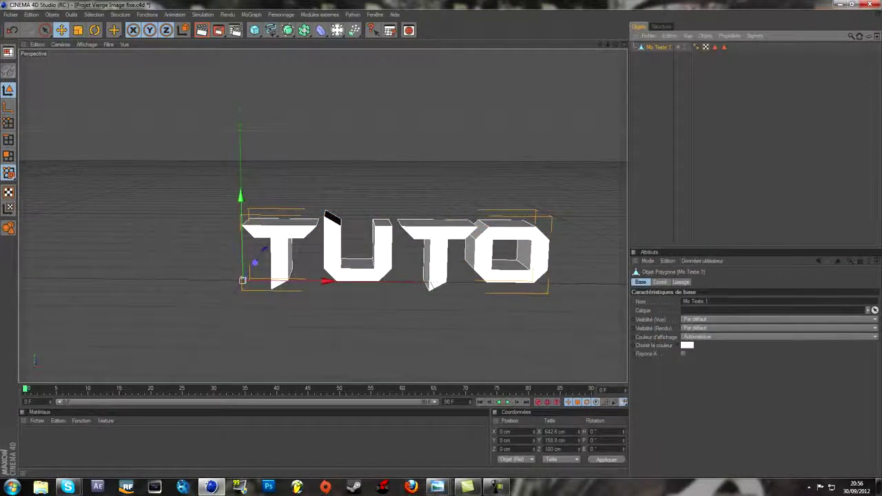
drag(773, 81, 695, 43)
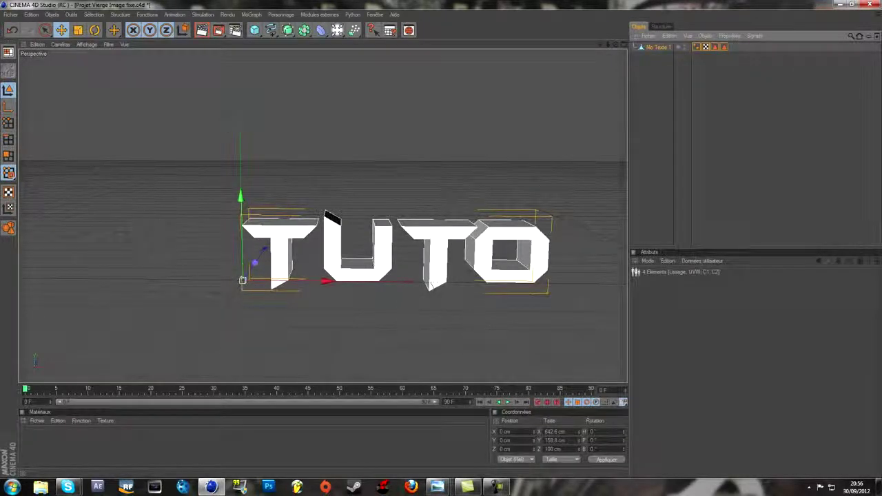
click(658, 47)
drag(774, 82, 694, 44)
click(658, 47)
mouse_move(616, 44)
mouse_down()
mouse_move(615, 28)
mouse_move(597, 65)
mouse_move(611, 47)
mouse_up()
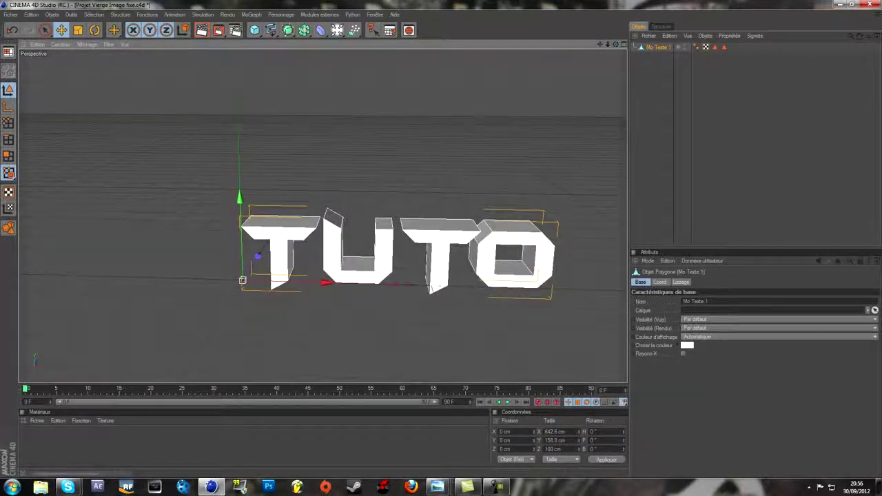
Start the RealFlow SD Exporter and add the Mo Texte 1 object to the exported objects
click(319, 14)
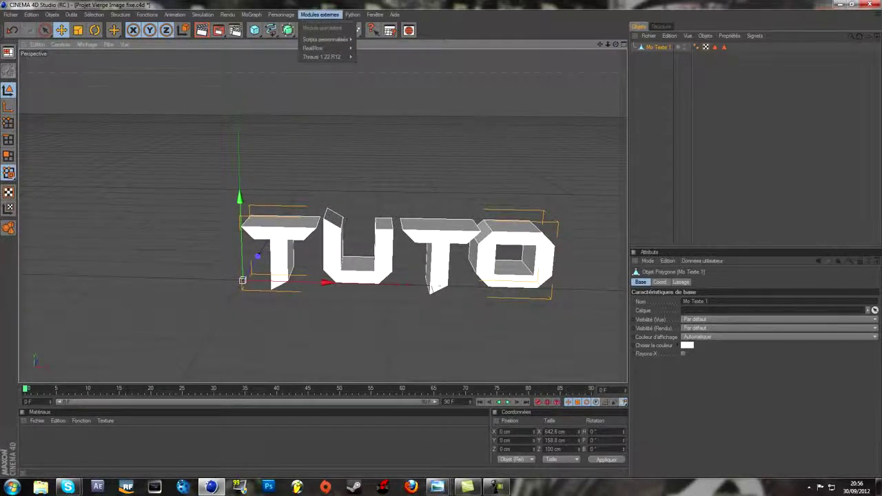
mouse_move(314, 47)
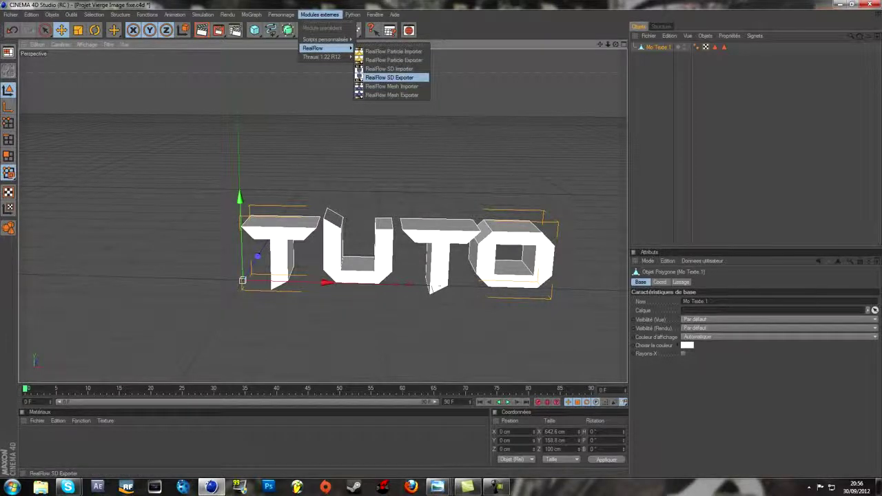
click(389, 77)
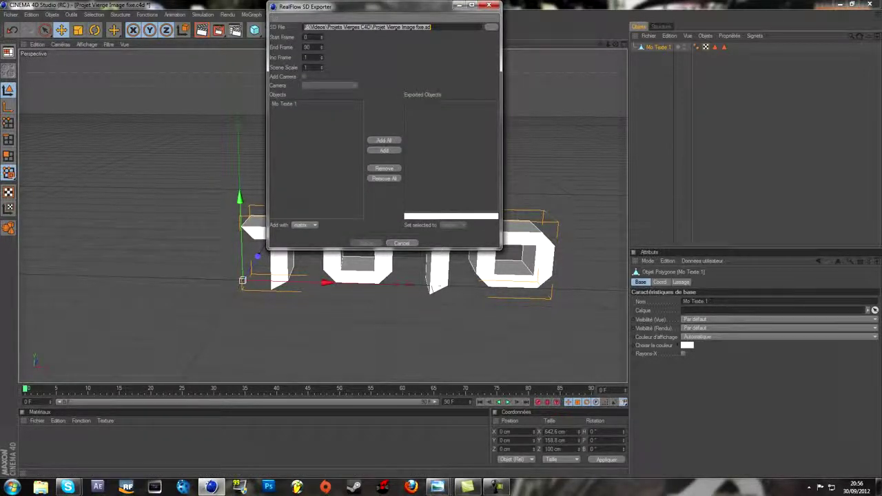
click(284, 104)
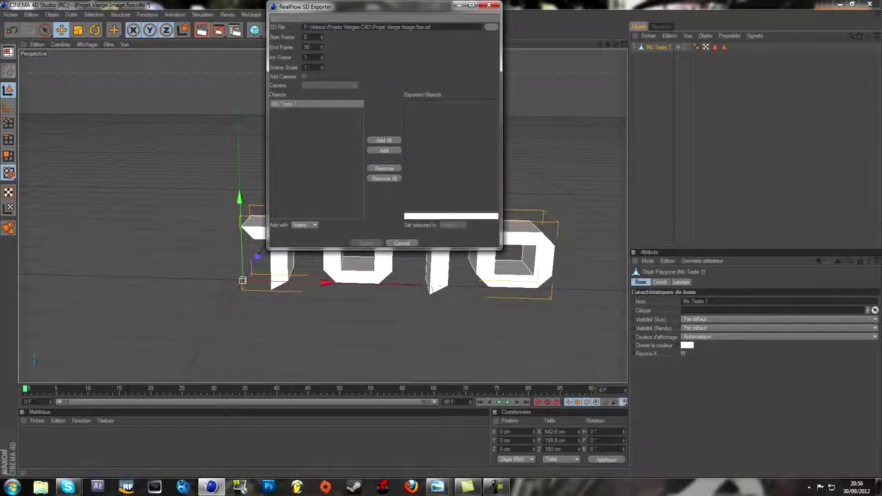
click(384, 150)
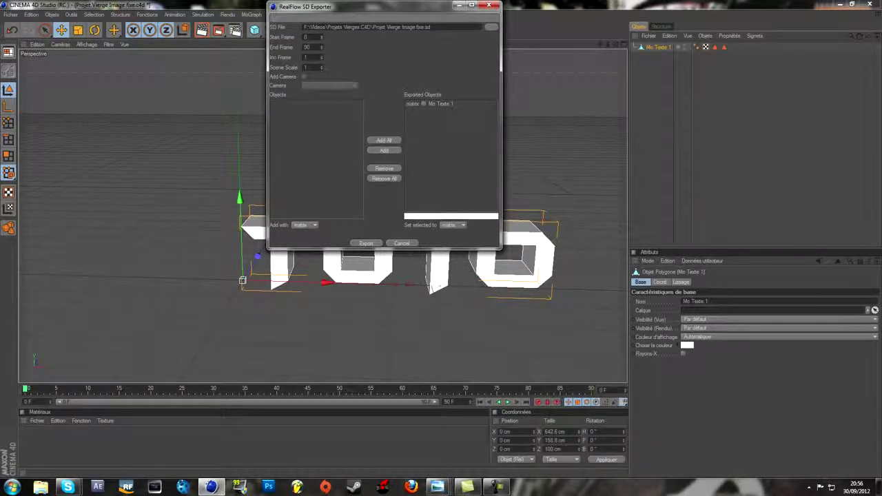
Set the SD export file to be saved on the desktop under the name TEXTE C4D
click(490, 27)
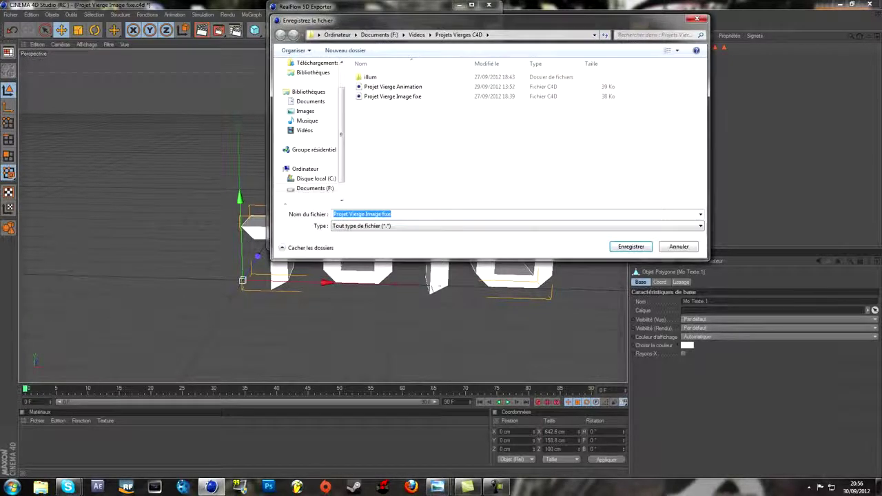
drag(341, 134, 341, 113)
click(308, 76)
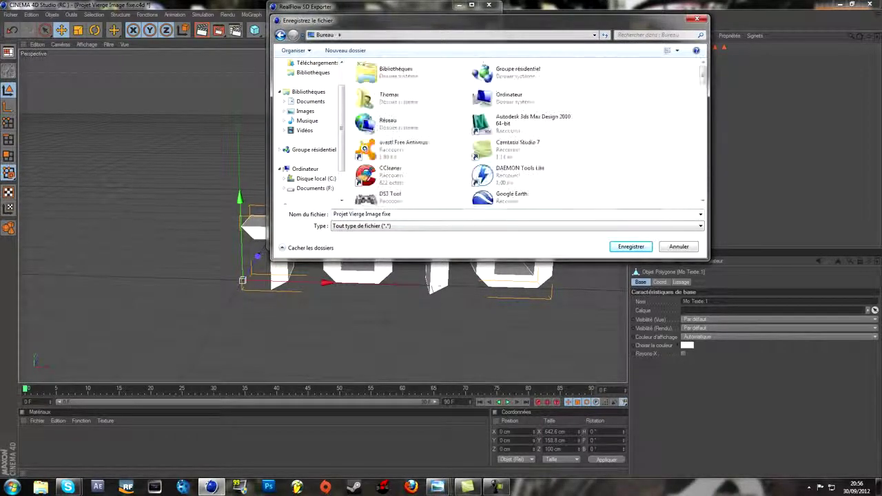
click(362, 213)
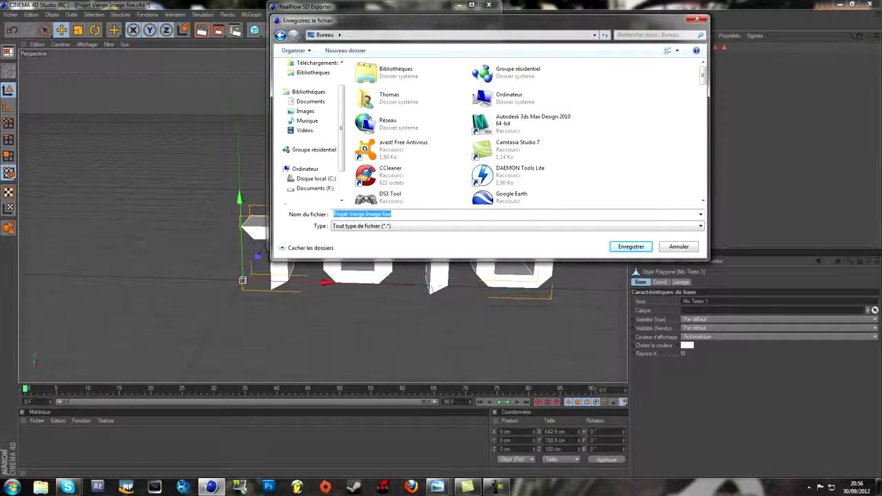
text(TEXTE C4D)
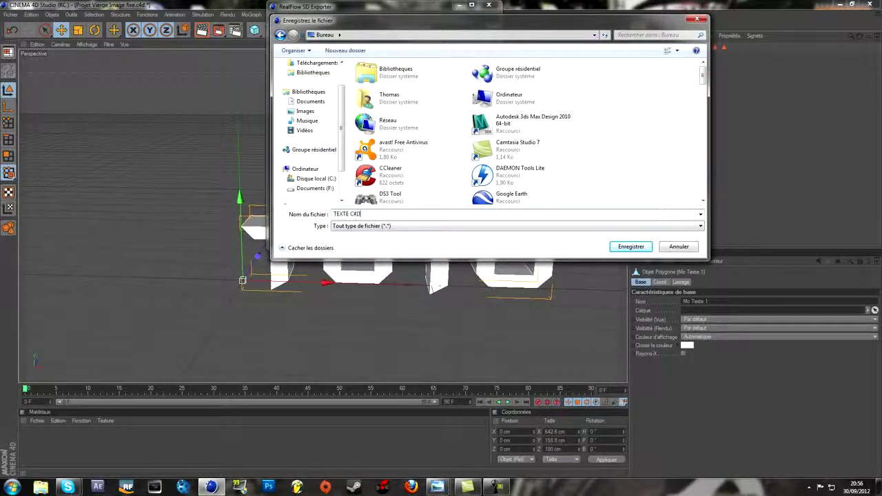
key(Return)
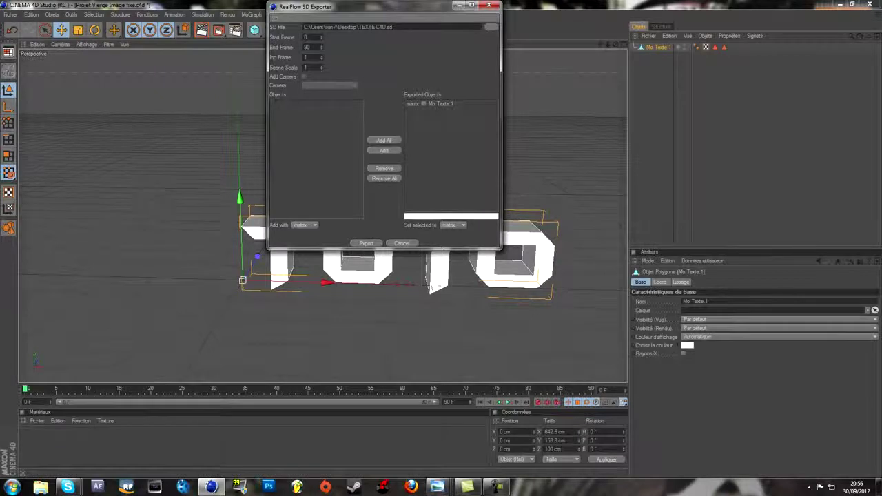
Export the Mo Texte 1 object to the SD file and switch to RealFlow
click(366, 243)
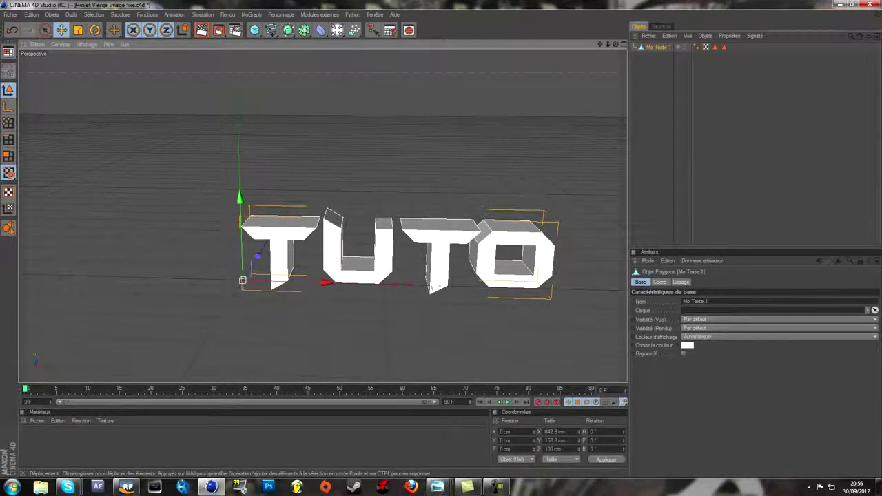
click(127, 487)
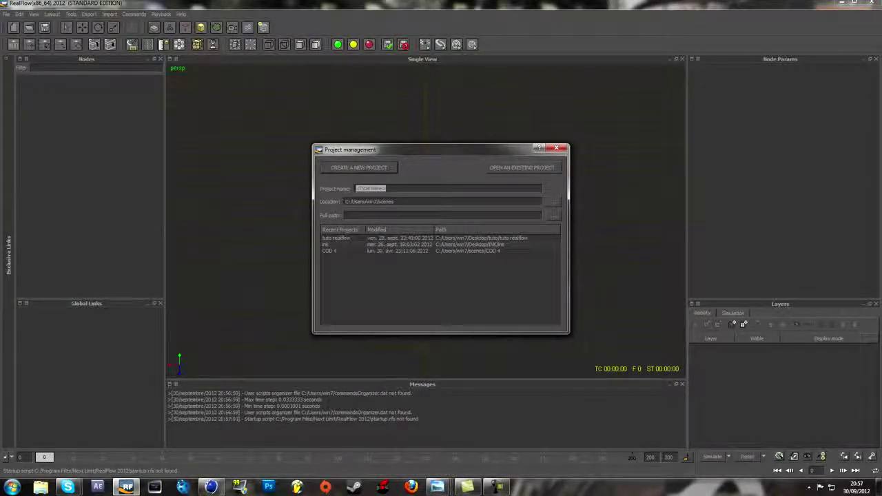
Create a new project named Tuto Realflow, located in the TUTO REALFLOW folder on the desktop
text(Tuto Re)
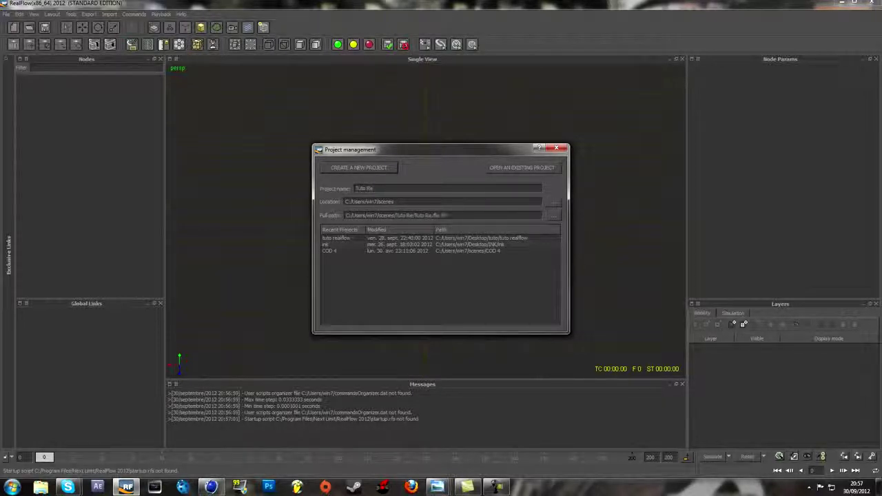
text(alflow)
click(557, 203)
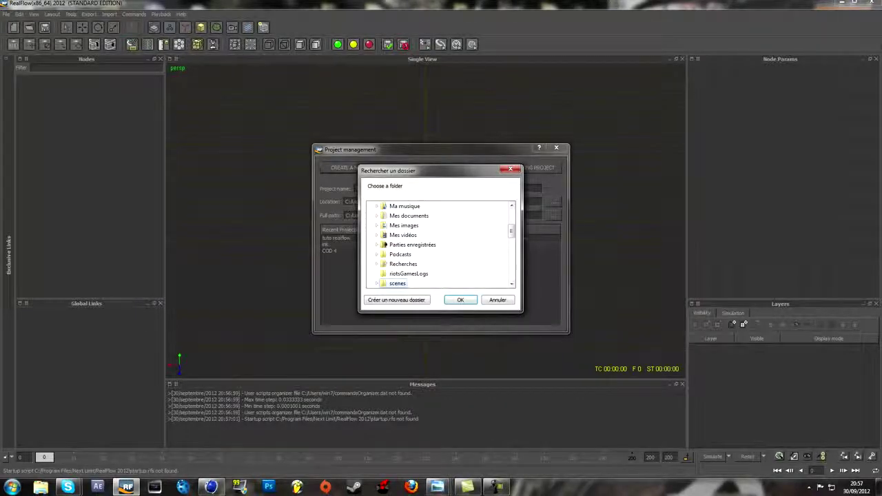
scroll(442, 245, down, 10)
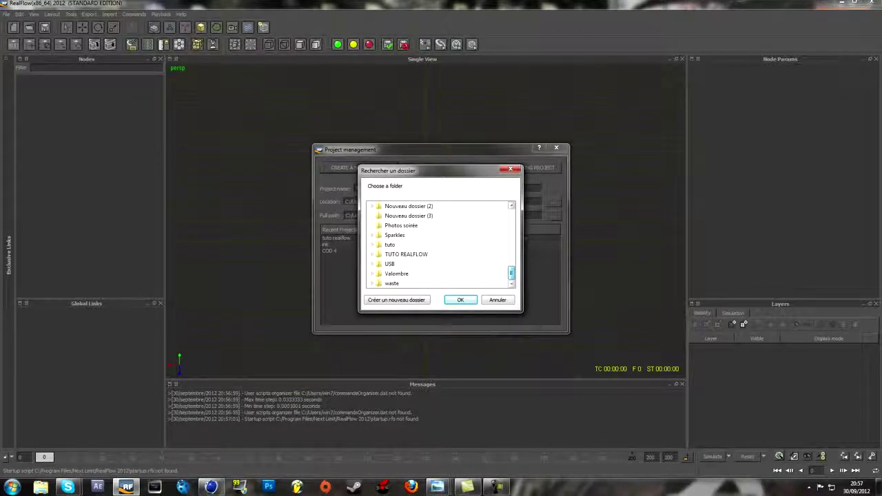
click(406, 254)
click(461, 300)
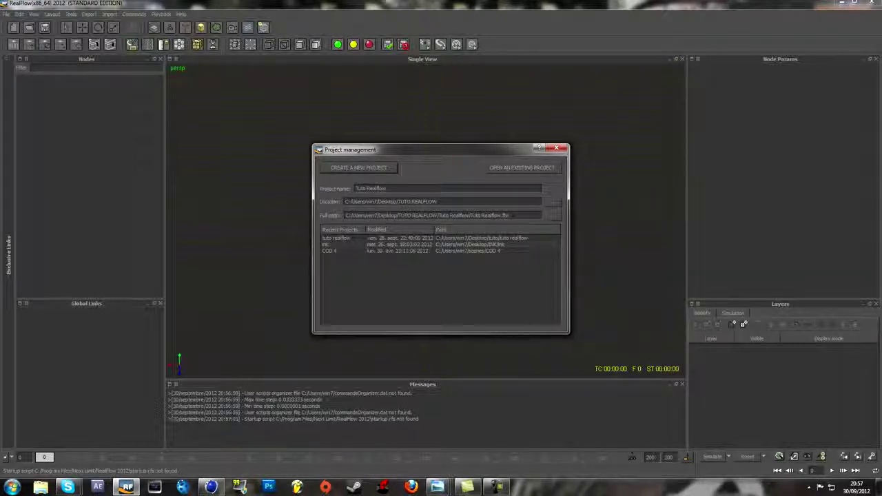
drag(441, 149, 434, 166)
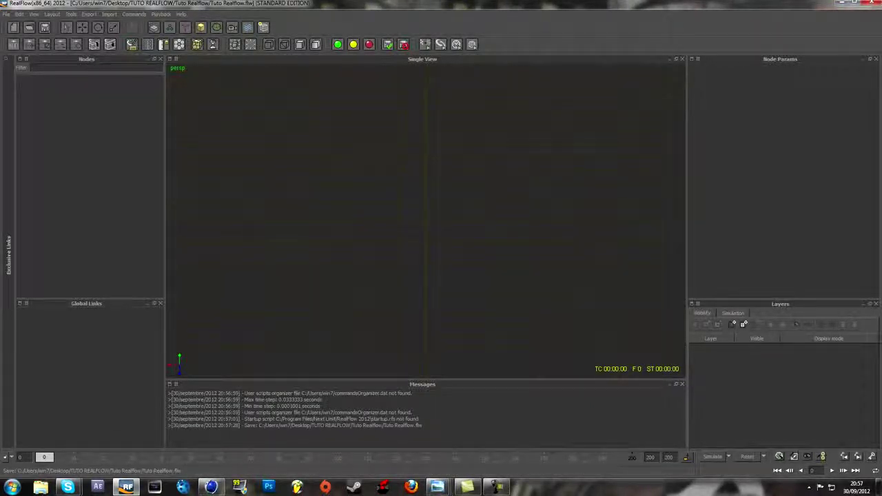
Import the object file TEXTE C4D.sd from the desktop into the scene
click(109, 13)
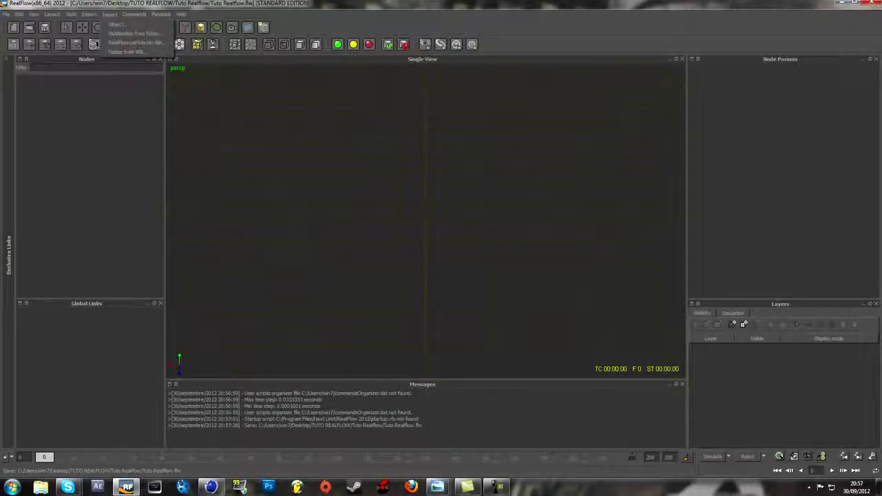
click(124, 24)
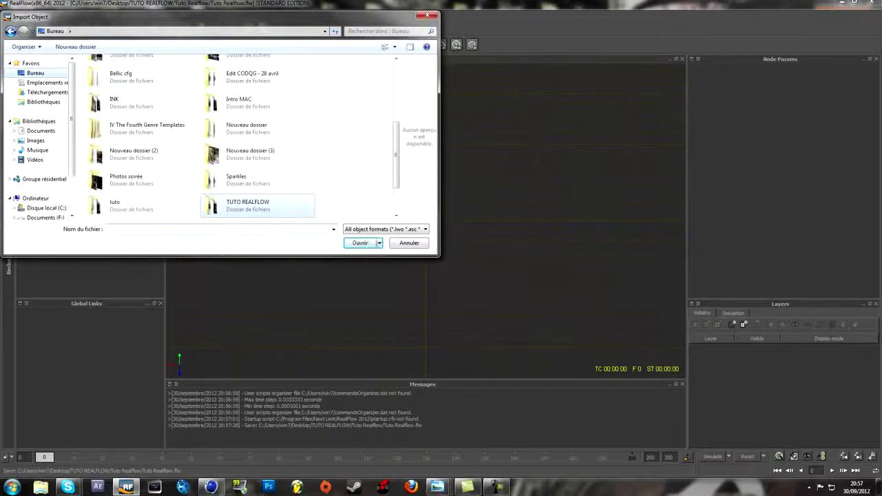
scroll(259, 155, down, 3)
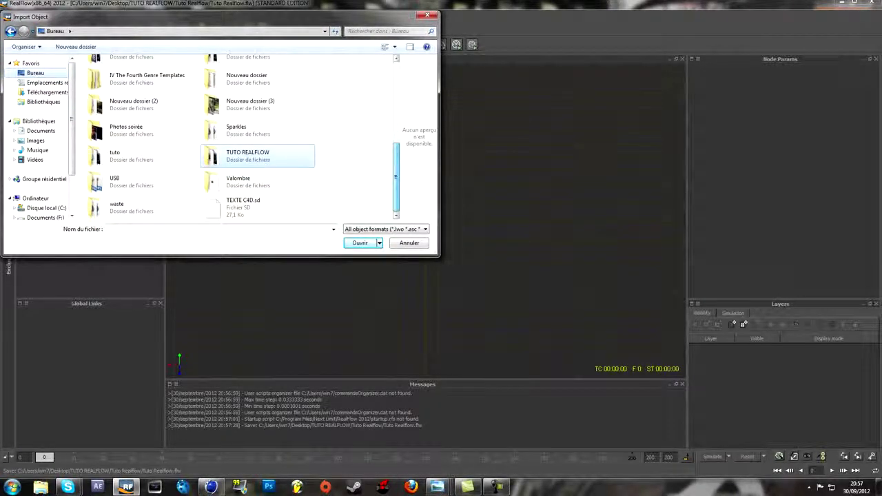
click(257, 207)
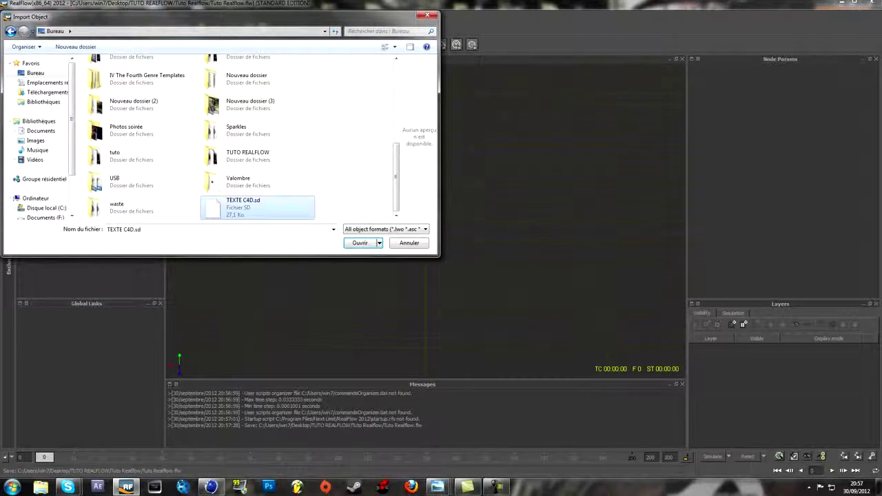
key(Return)
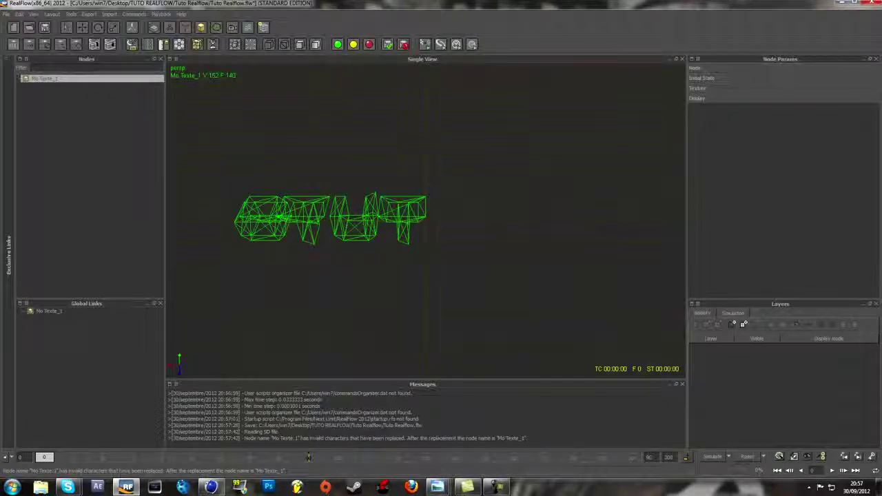
Examine the imported TUTO text and frame it from the front in the perspective view
alt+drag(386, 220, 579, 220)
mouse_move(428, 232)
alt+mouse_down()
mouse_move(386, 203)
mouse_move(365, 207)
mouse_move(427, 221)
alt+mouse_up()
scroll(427, 221, up, 5)
scroll(426, 220, down, 5)
scroll(426, 221, up, 4)
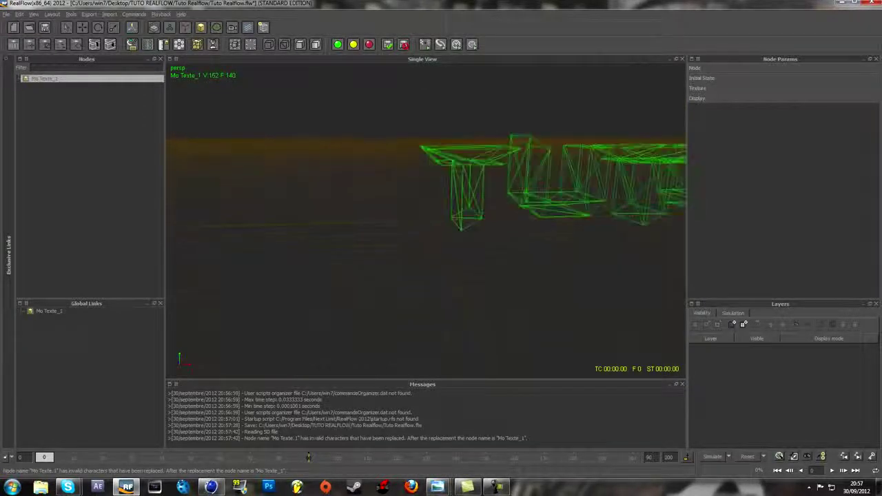
alt+middle_drag(426, 220, 241, 250)
alt+drag(425, 220, 441, 182)
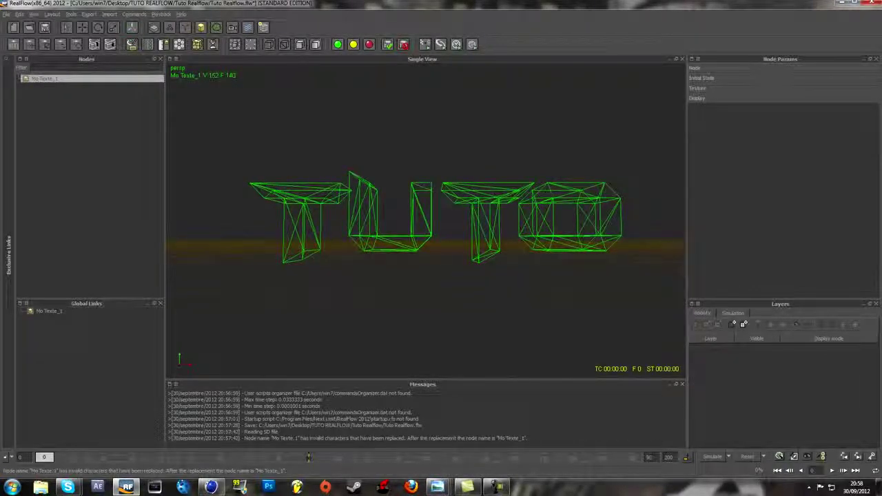
alt+middle_drag(426, 220, 407, 231)
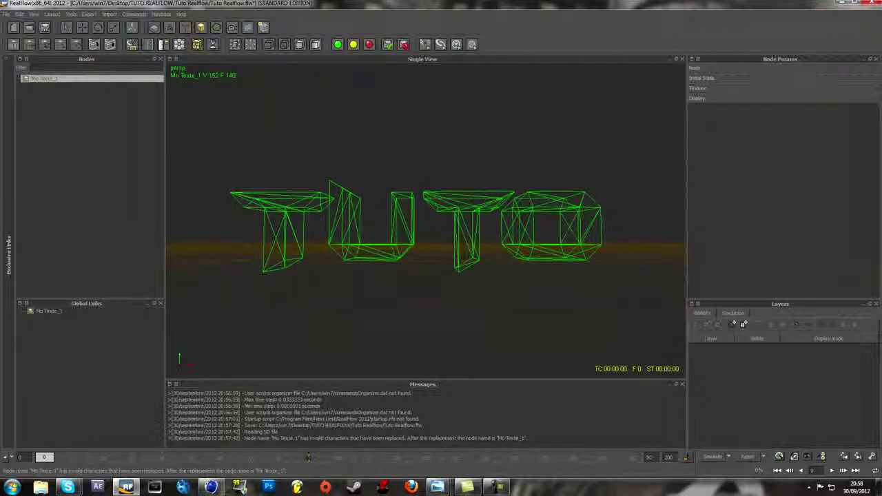
Add a Square fluid emitter and raise it above the text to a Y position of about 1.7
click(169, 27)
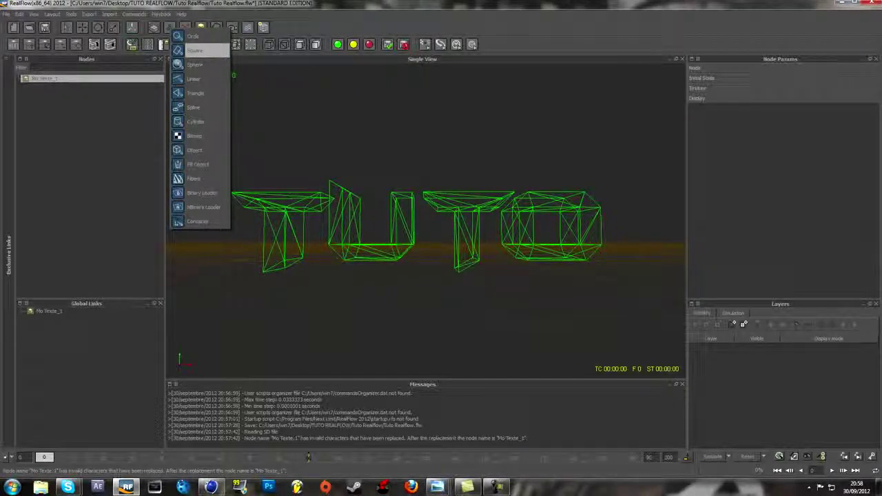
click(194, 51)
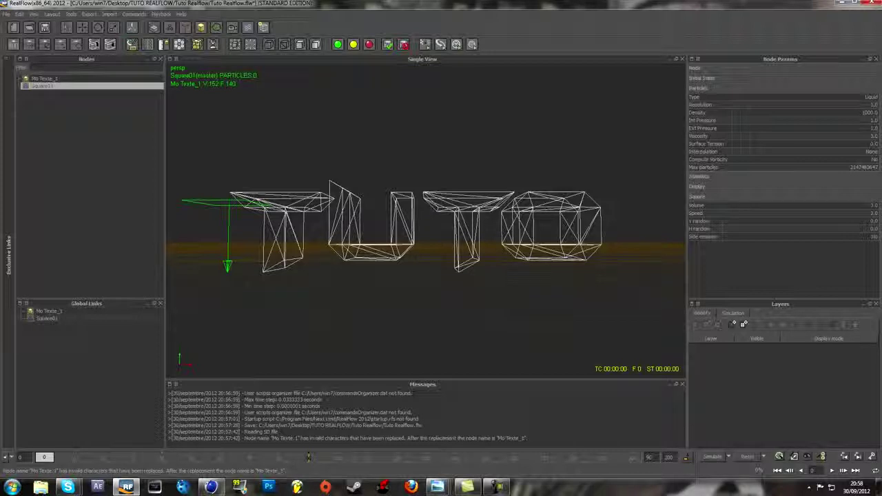
alt+middle_drag(425, 220, 458, 249)
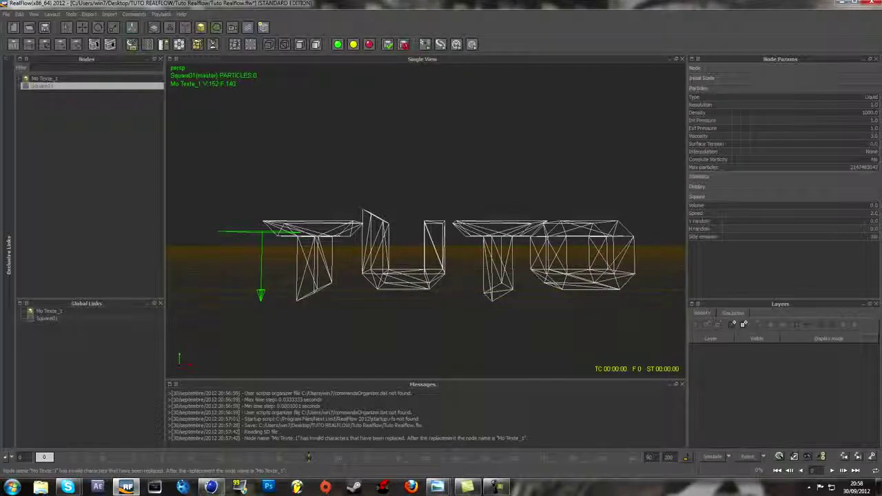
key(w)
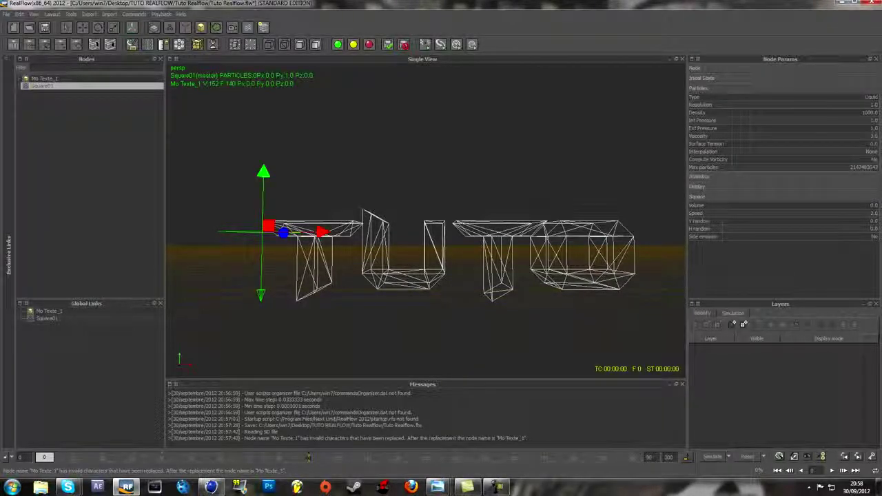
drag(263, 200, 264, 160)
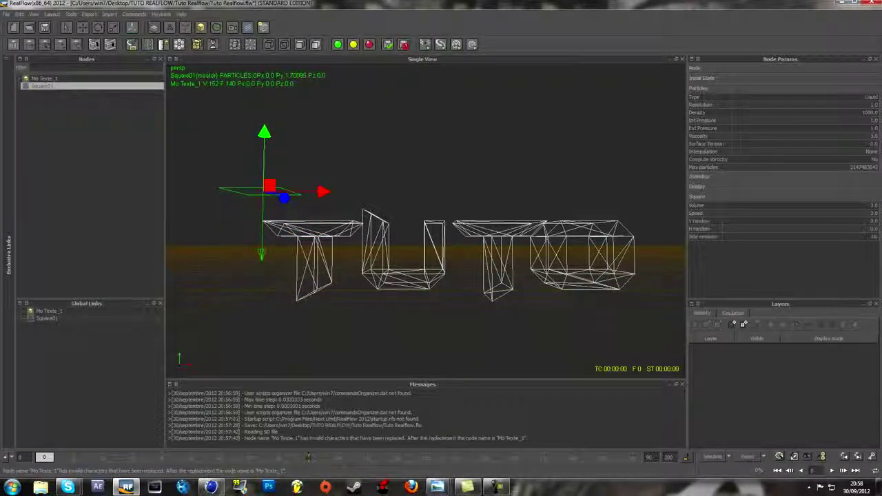
Move the square emitter over the middle of the text, to about 3.13 in X and 0.5 in Z
alt+drag(359, 200, 407, 224)
drag(317, 194, 337, 306)
drag(493, 229, 517, 231)
alt+middle_drag(516, 232, 466, 233)
drag(467, 233, 474, 231)
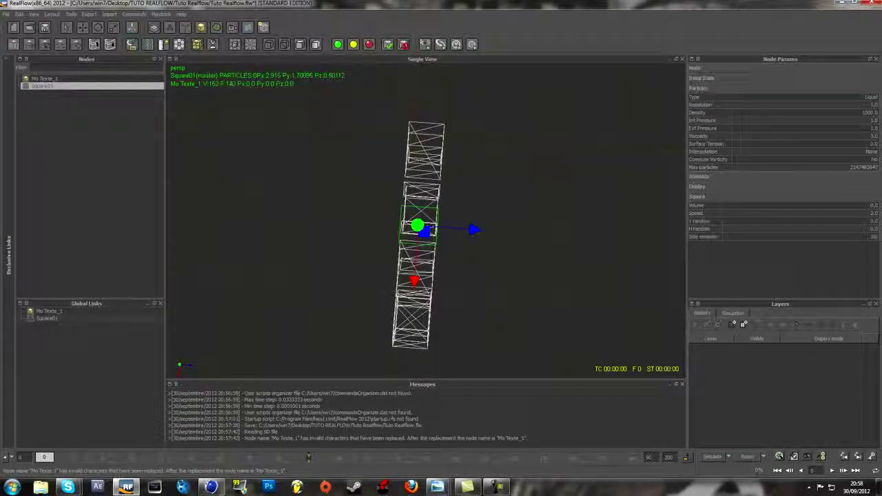
drag(414, 282, 413, 289)
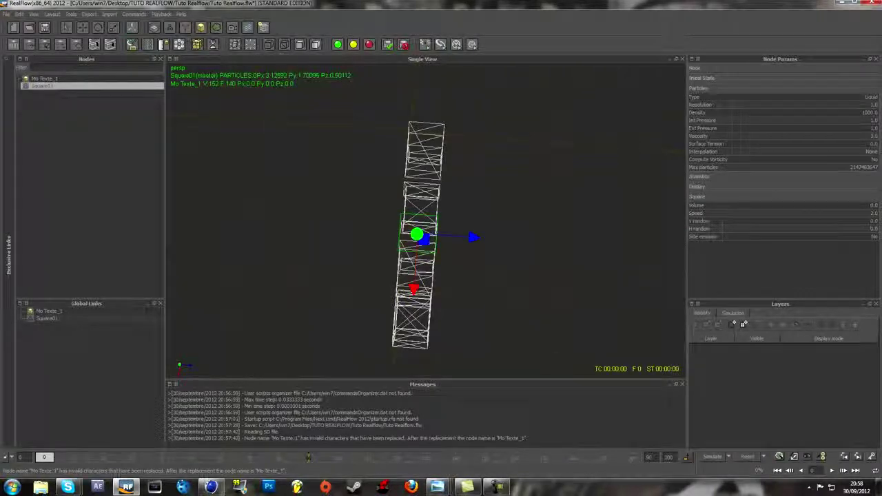
Scale the square emitter to about 6 in X and 0.48 in Z, and shift it to about X 3.23 over the text
key(r)
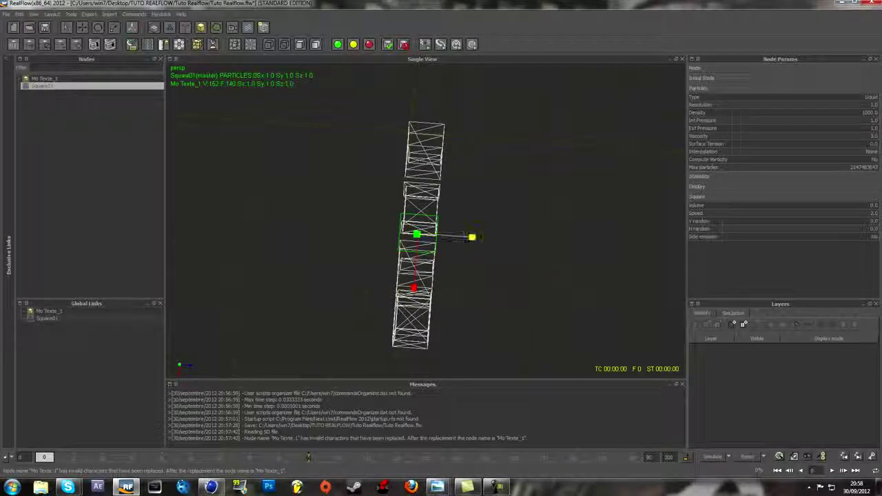
drag(457, 237, 445, 236)
drag(413, 287, 406, 415)
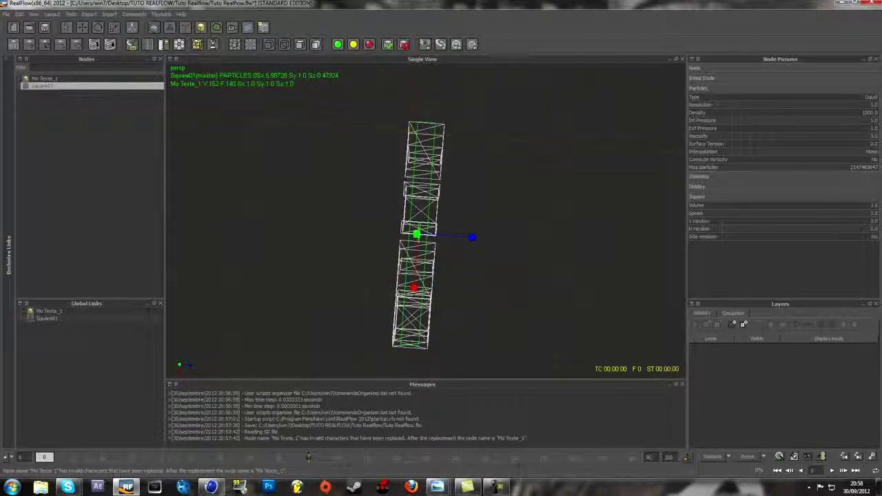
alt+drag(422, 235, 454, 234)
alt+drag(413, 276, 499, 202)
click(82, 27)
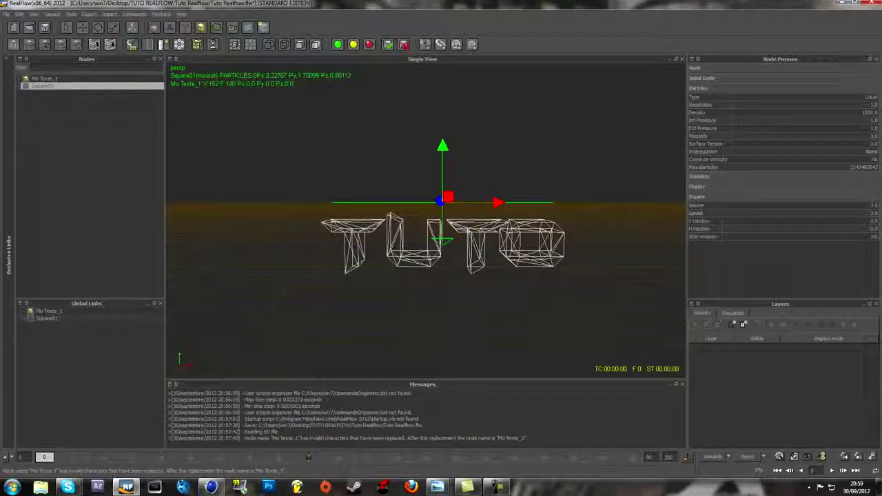
alt+middle_drag(443, 242, 391, 242)
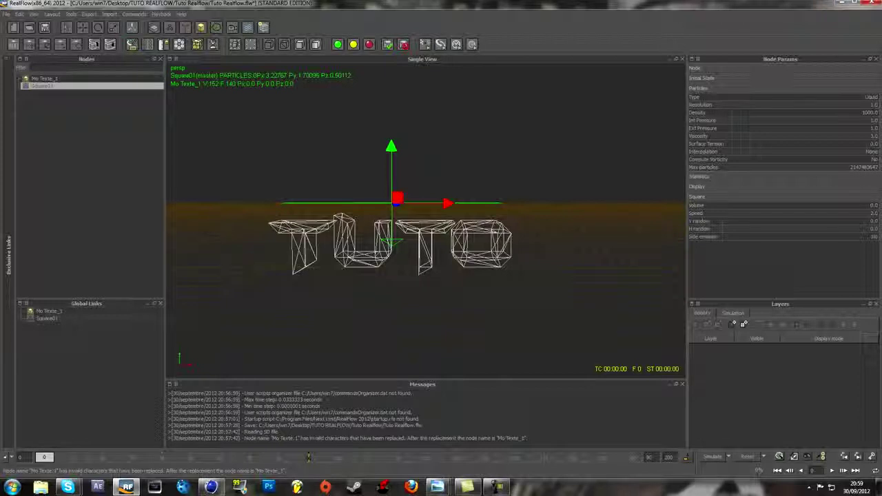
Set the square emitter's particle resolution to 4.0 and its viscosity to 2.0
click(873, 105)
text(4)
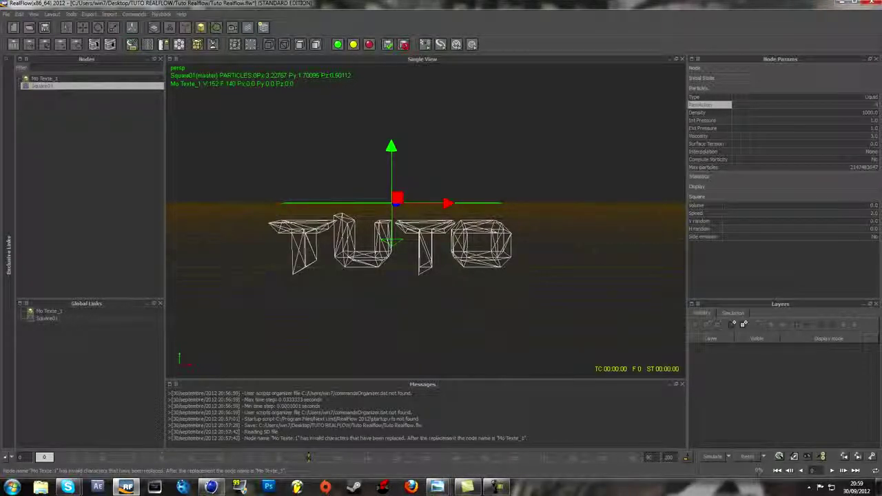
text(3)
key(Return)
click(873, 136)
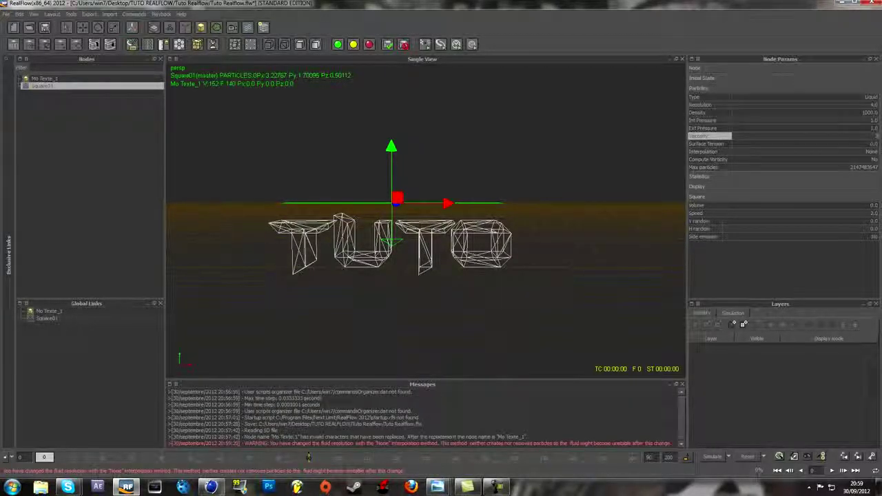
text(1)
Set the square emitter's H random to 0.0 and lower its emission speed
click(874, 229)
text(0)
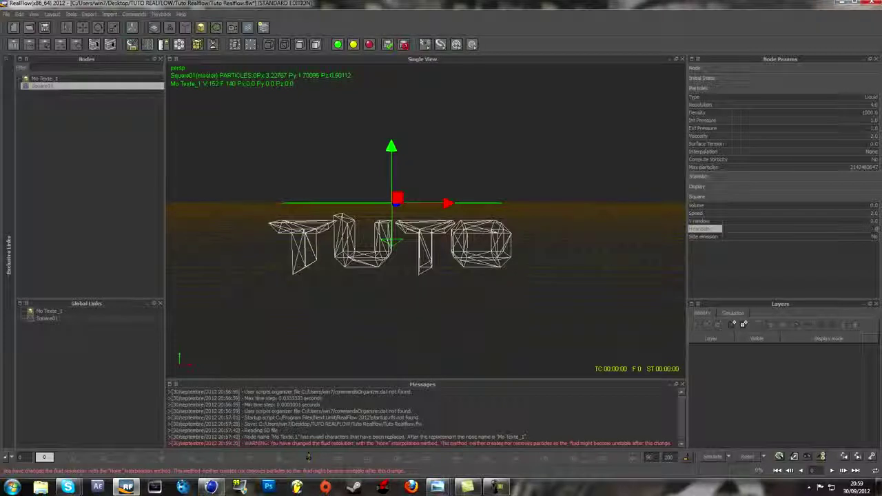
text(.5)
click(874, 213)
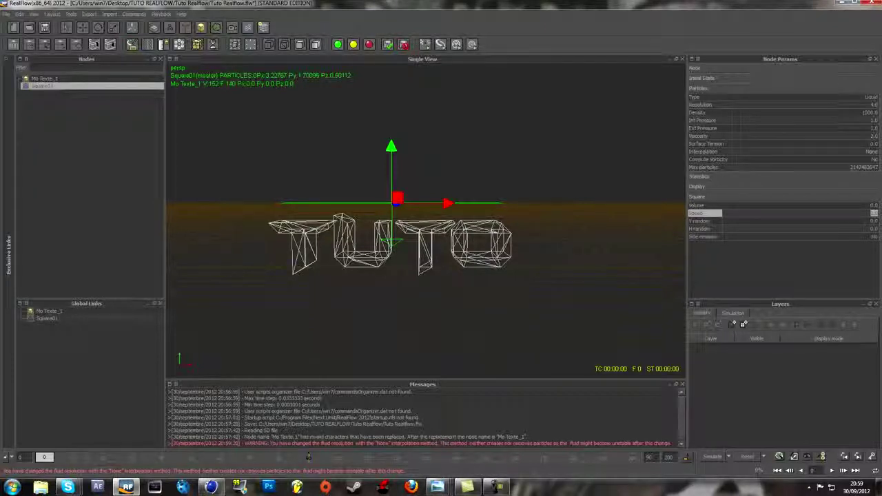
text(0.5)
key(Return)
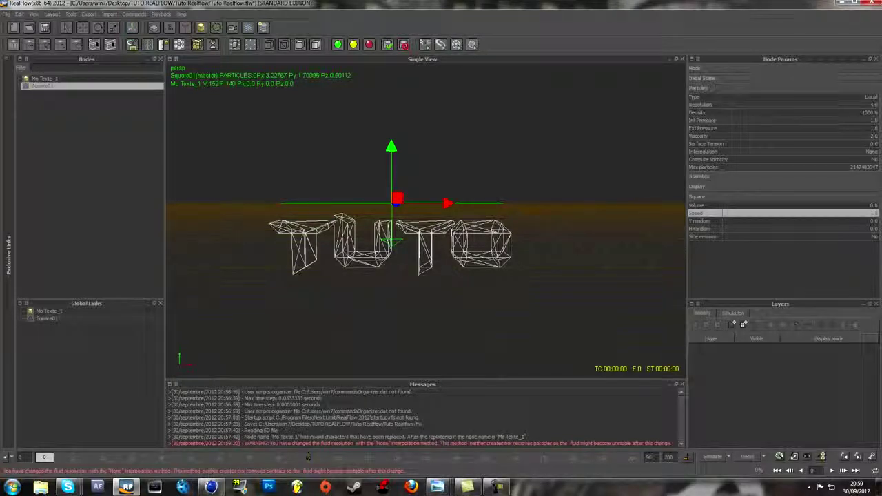
Simulate the fluid up to frame 24, stop the simulation, and inspect how the particles fall over the text
alt+drag(441, 248, 318, 256)
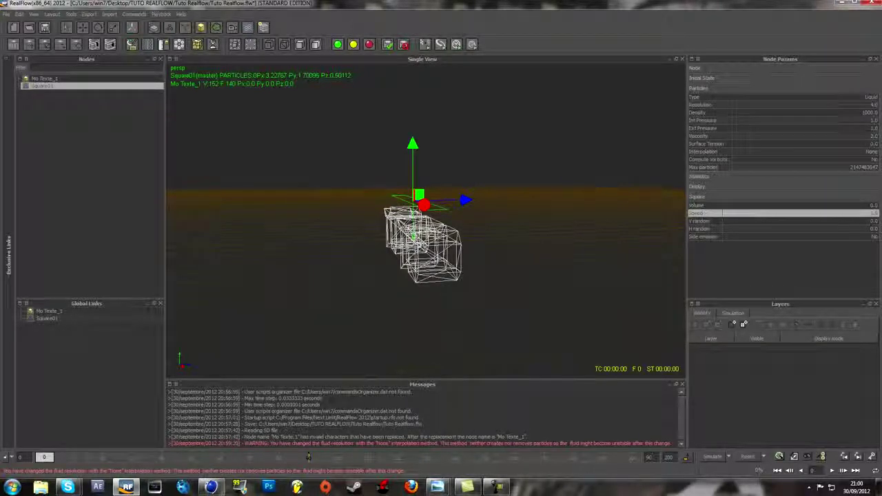
key(alt+a)
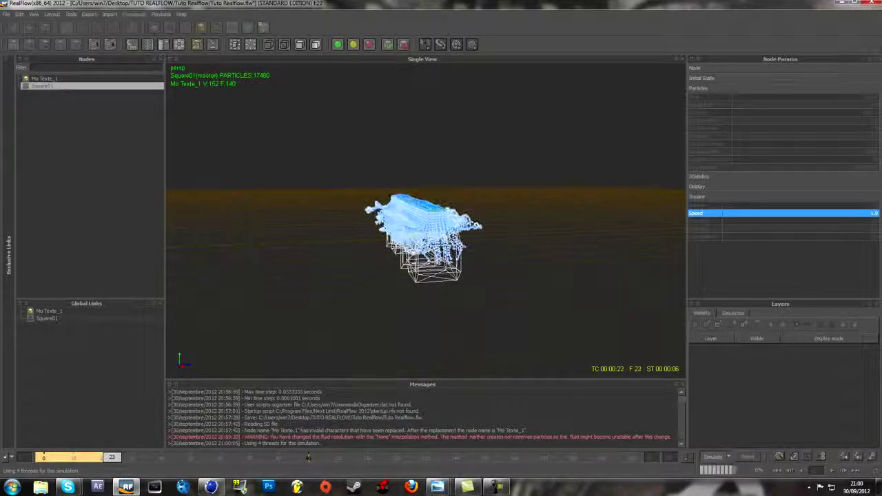
key(alt+a)
alt+drag(441, 234, 395, 237)
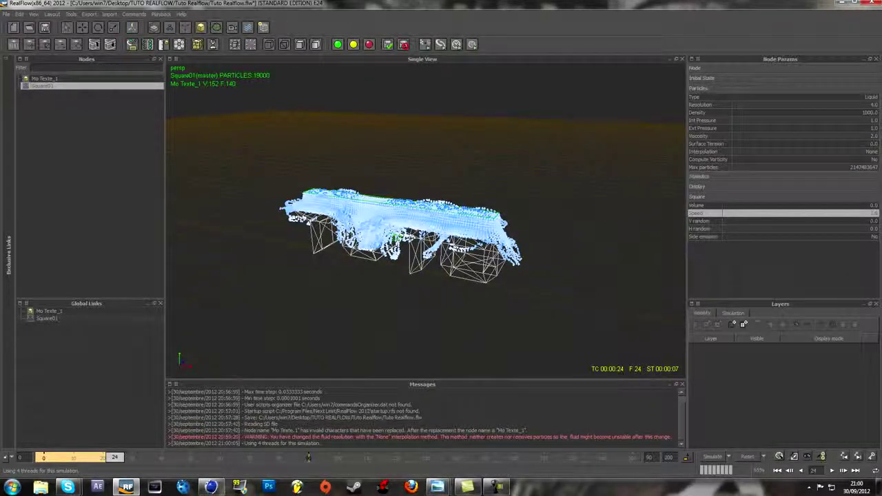
Add a RenderKit particle mesh to the scene and set its polygon size to 0.03
click(216, 28)
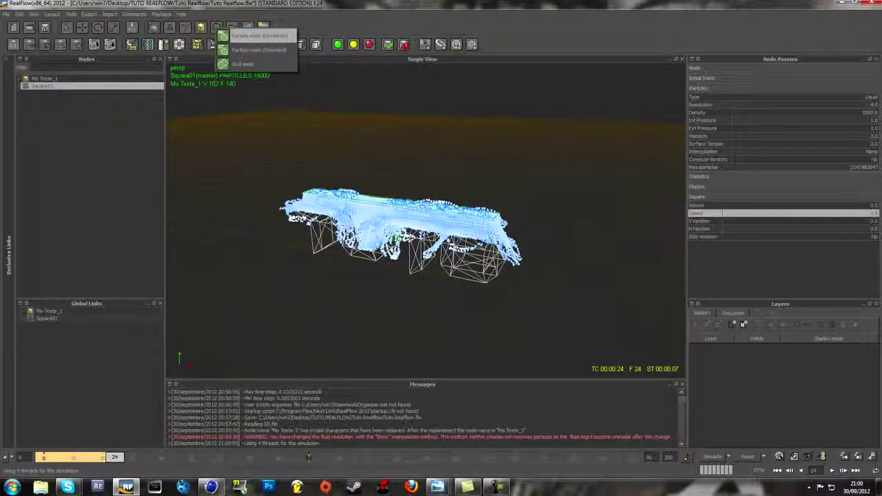
click(255, 35)
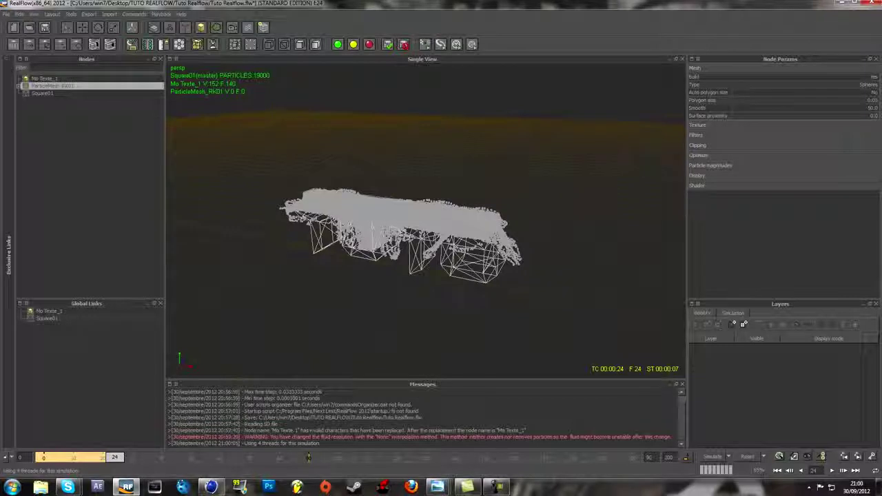
click(871, 100)
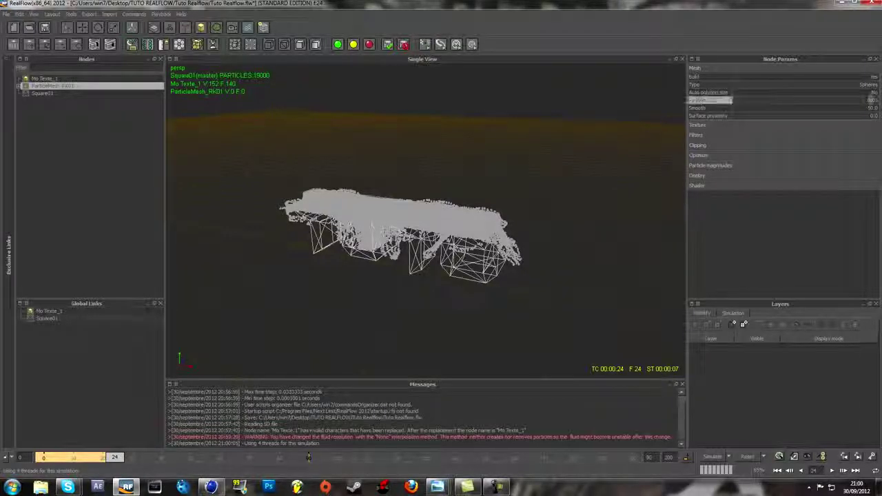
drag(878, 100, 873, 100)
text(0.05)
key(Return)
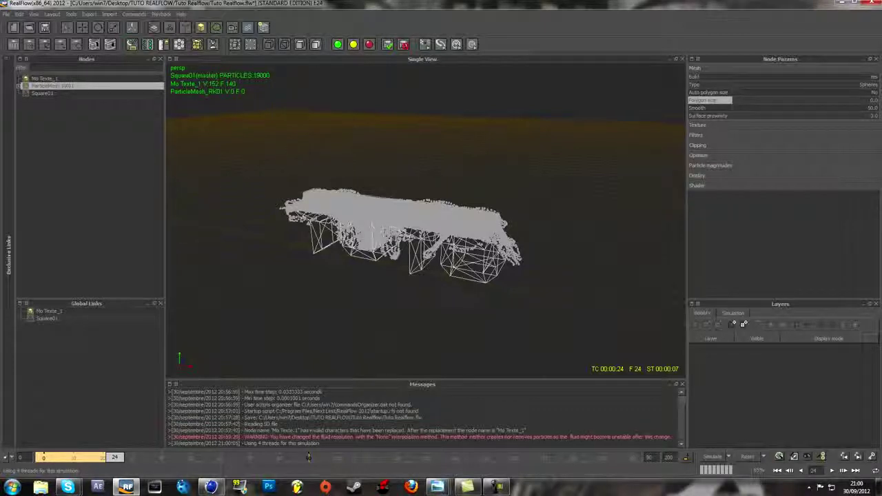
key(Return)
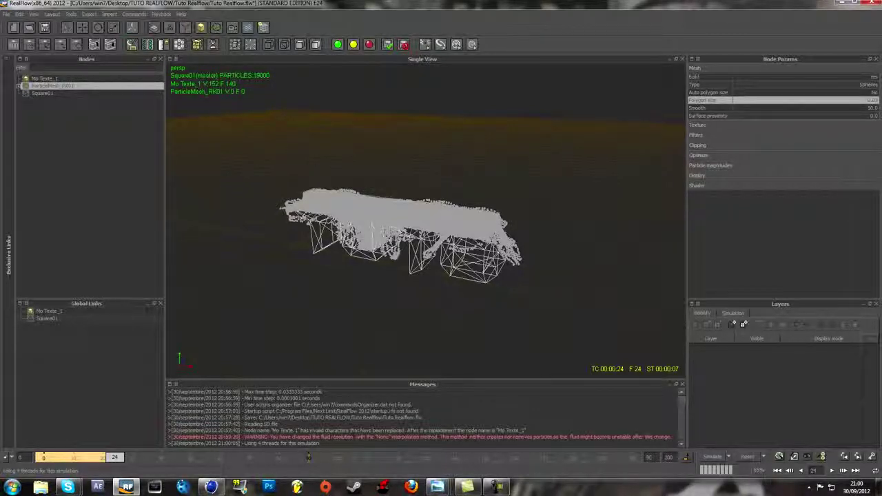
Turn on the particle mesh's filter, build the meshes for the simulated fluid, and return the timeline to frame 0
click(697, 135)
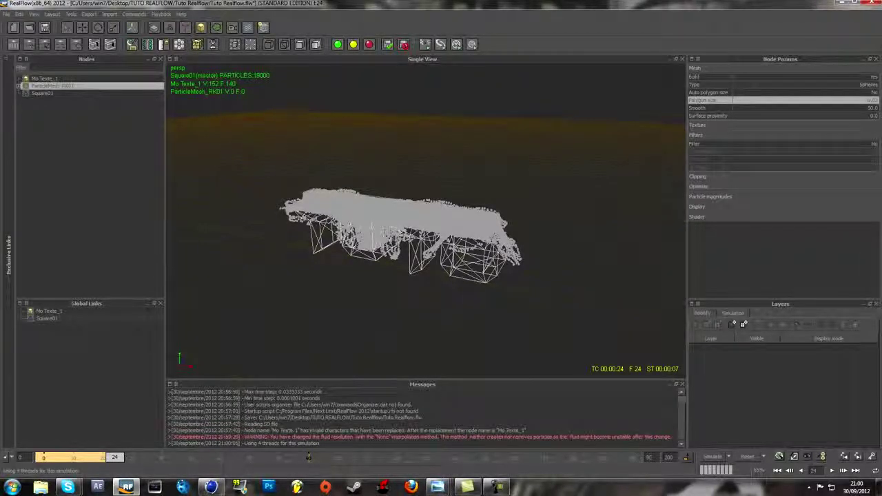
click(873, 143)
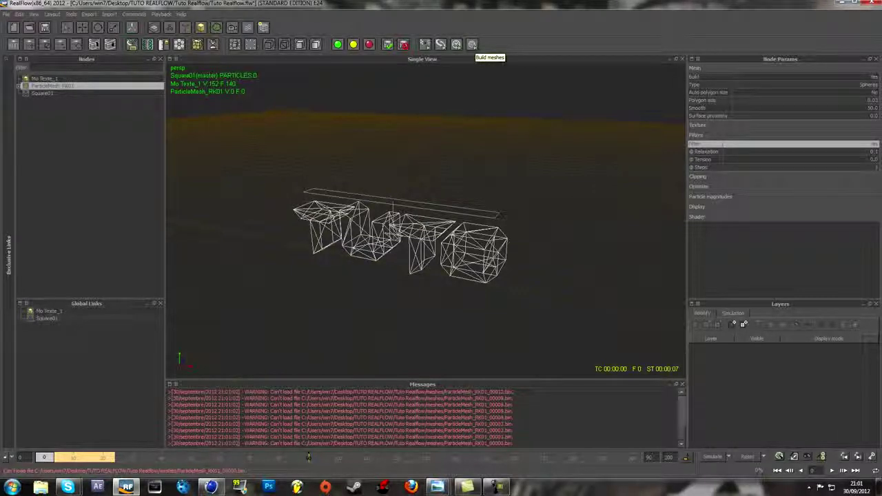
click(472, 44)
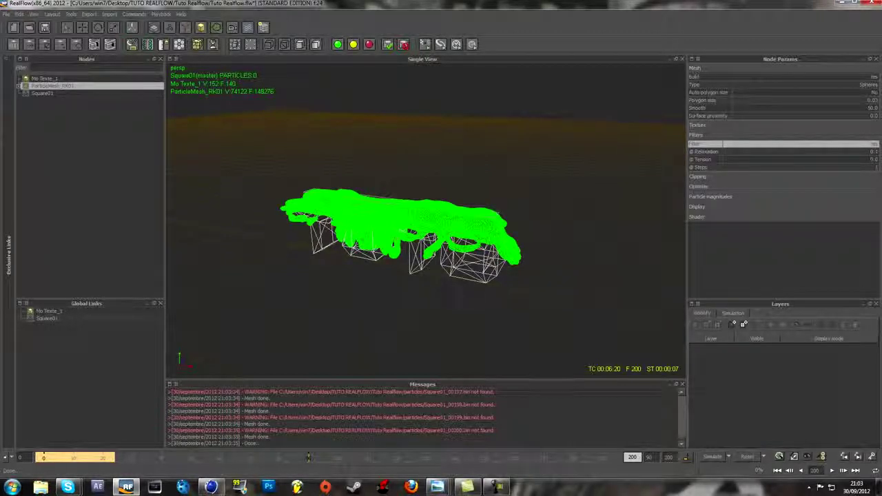
drag(633, 458, 44, 458)
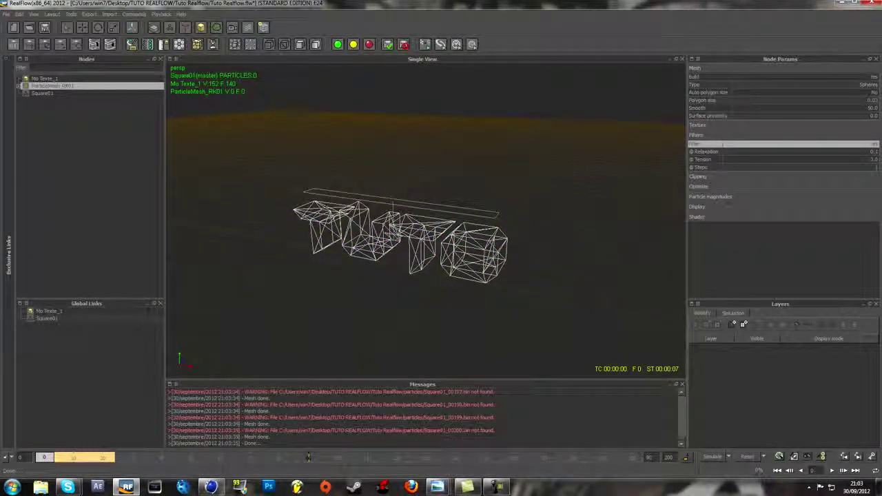
Switch to CINEMA 4D and check the position coordinates of the Mo Texte 1 object
click(211, 487)
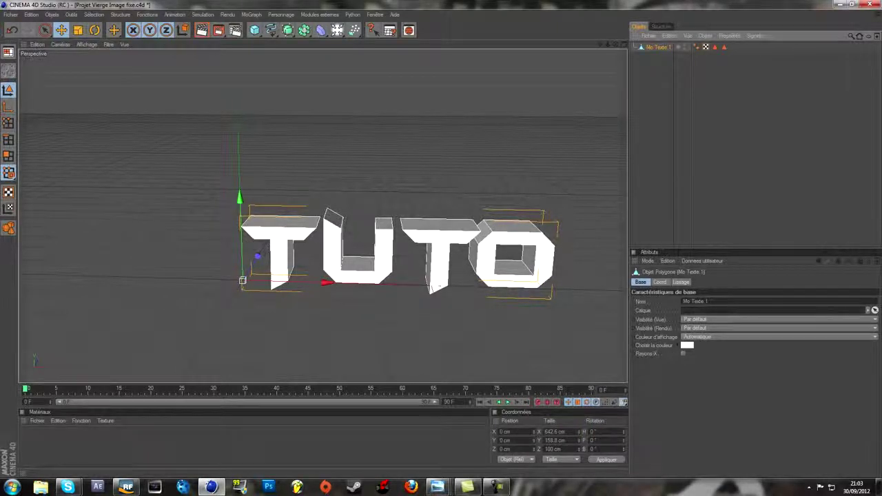
click(661, 282)
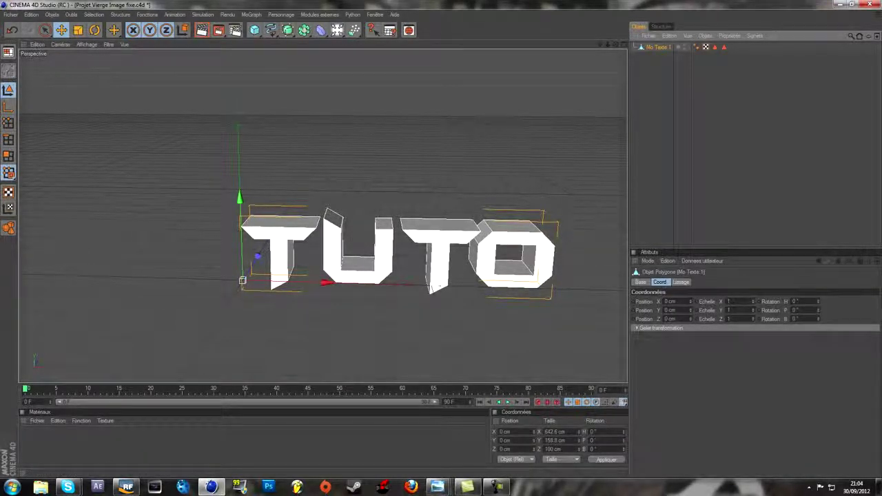
double_click(666, 301)
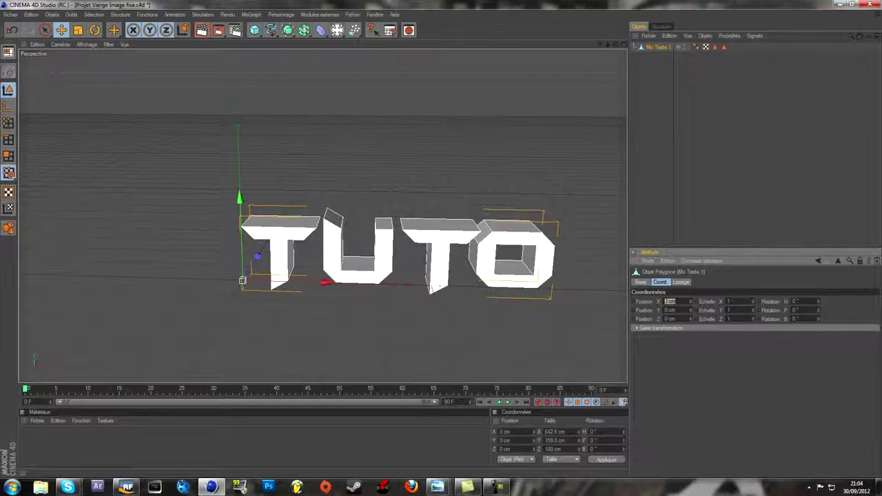
key(Tab)
click(689, 93)
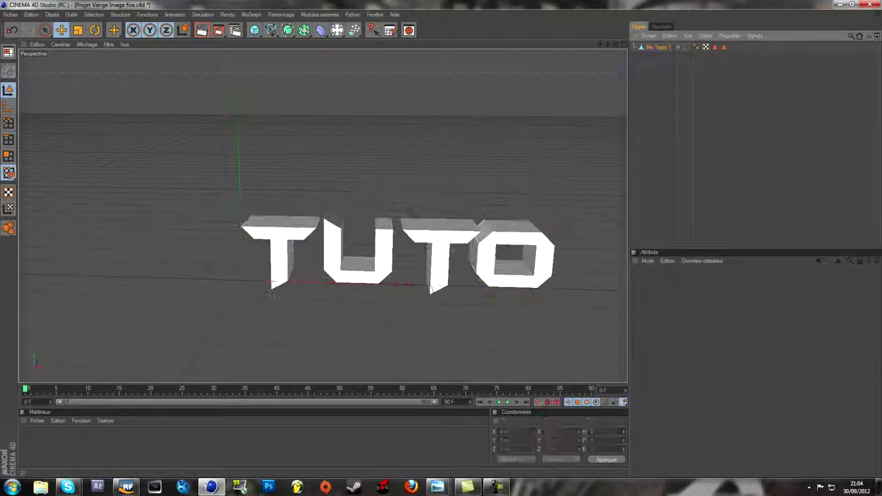
click(658, 47)
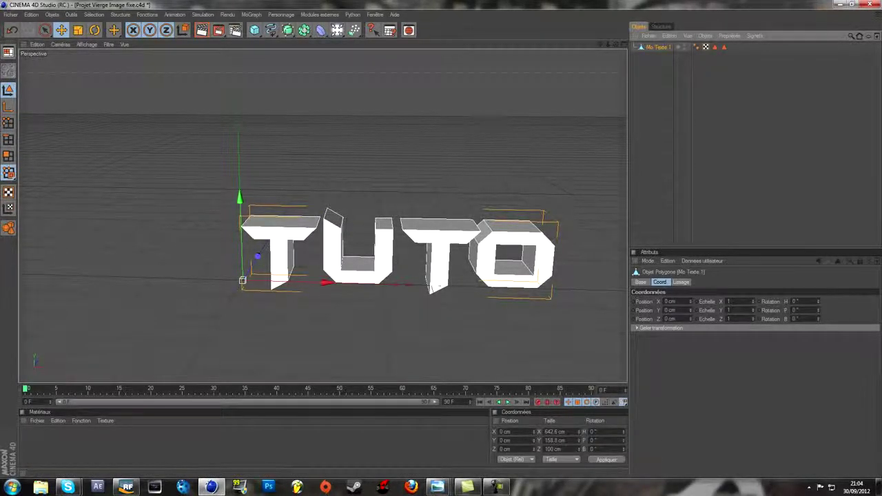
Add a RealFlow Mesh Importer object to the TUTO text scene
click(319, 15)
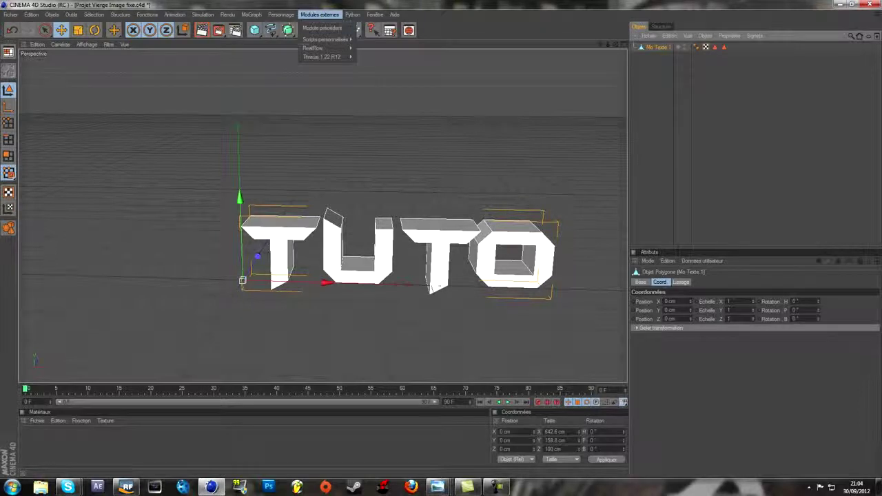
mouse_move(314, 48)
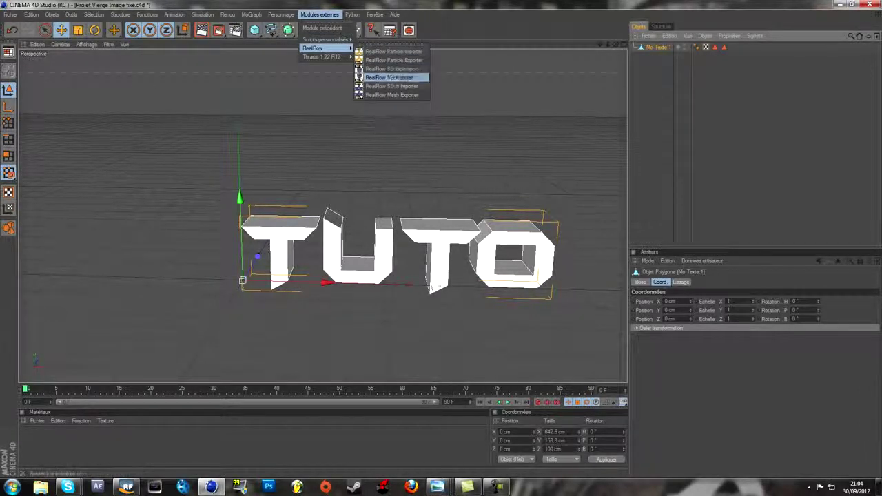
click(390, 86)
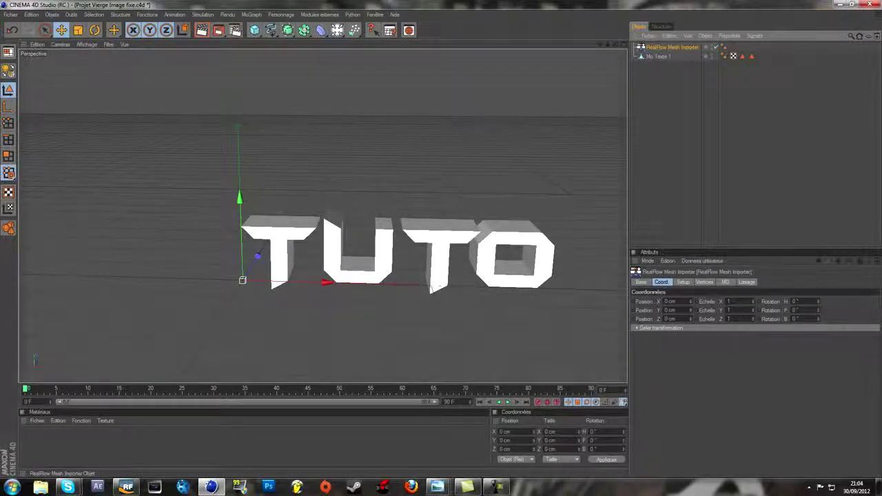
click(640, 282)
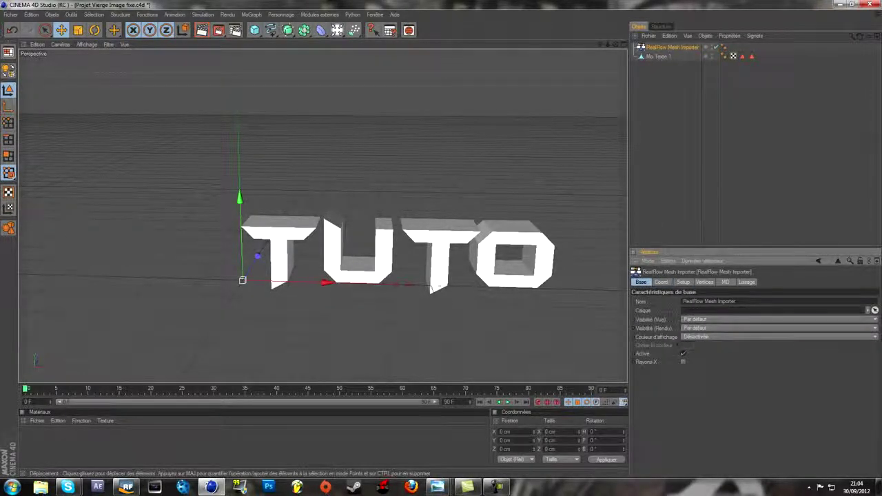
Set the mesh importer's file path to ParticleMesh_RK01_00001 in the meshes folder of the Tuto Realflow project, inside TUTO REALFLOW
click(683, 282)
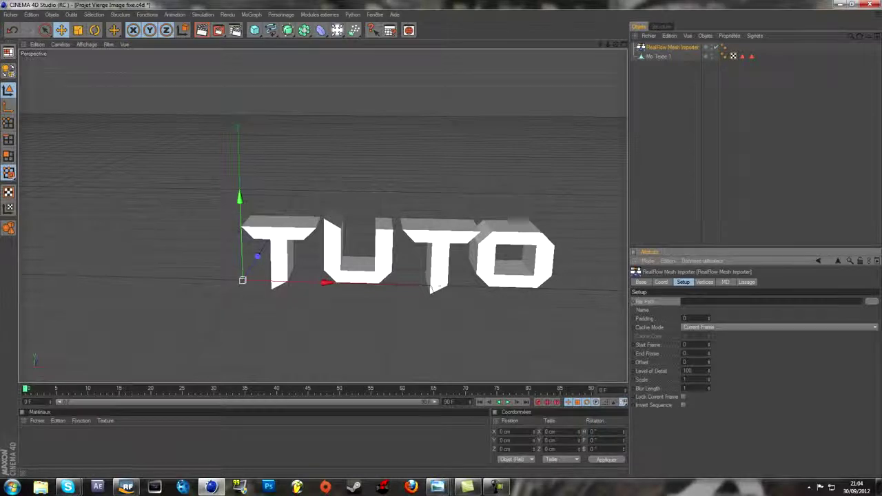
click(872, 301)
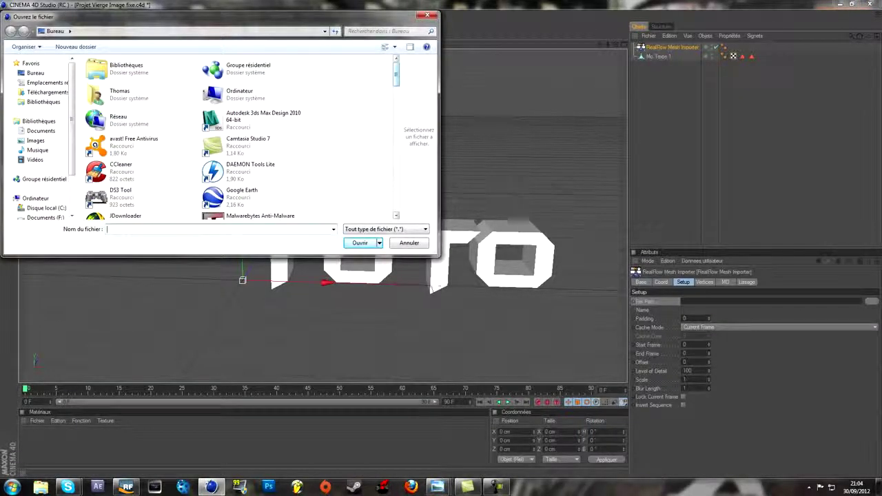
scroll(300, 62, down, 3)
scroll(300, 62, down, 10)
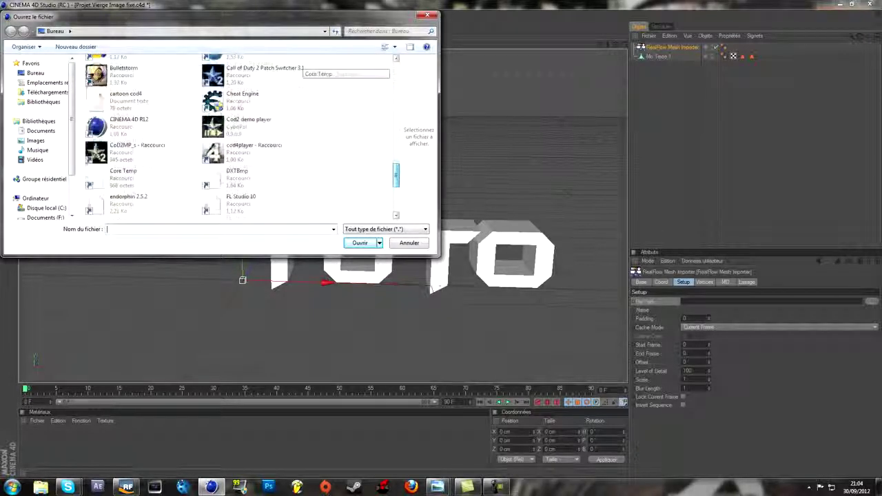
scroll(300, 62, up, 5)
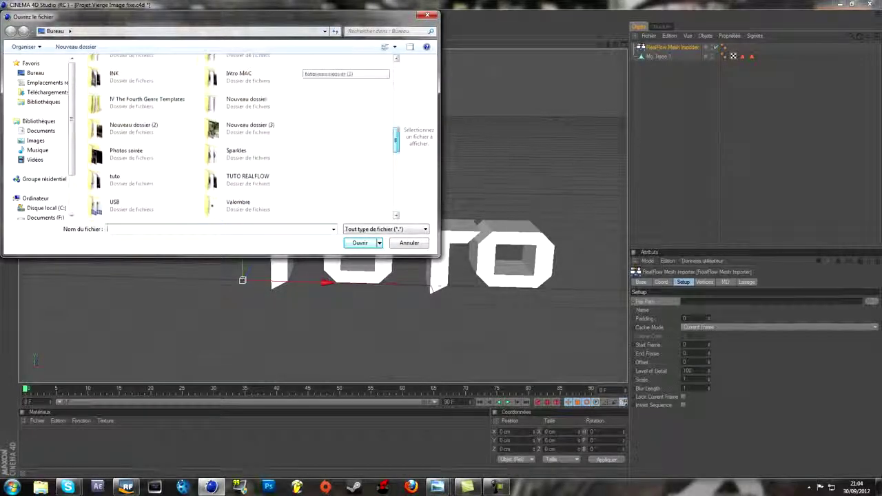
scroll(300, 62, down, 2)
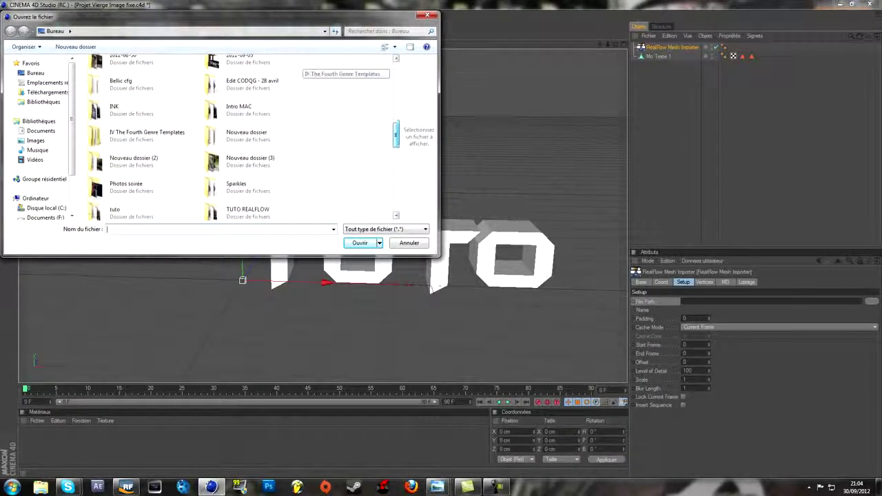
scroll(300, 62, down, 2)
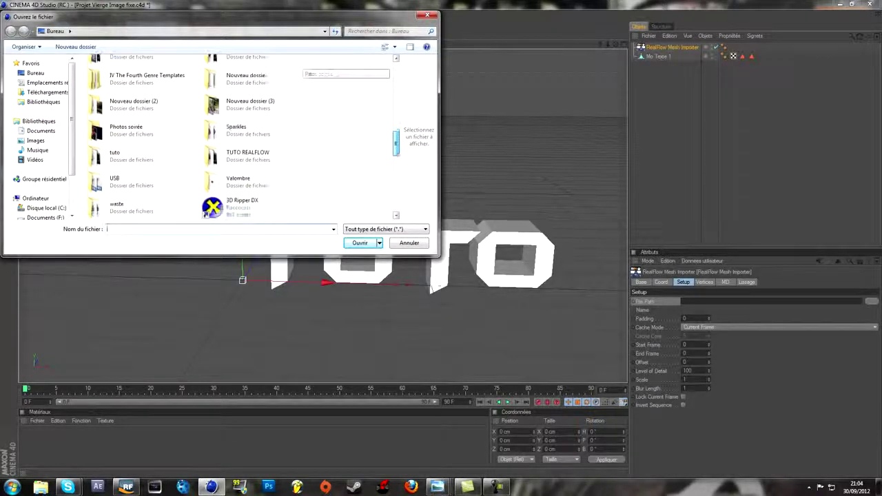
double_click(234, 155)
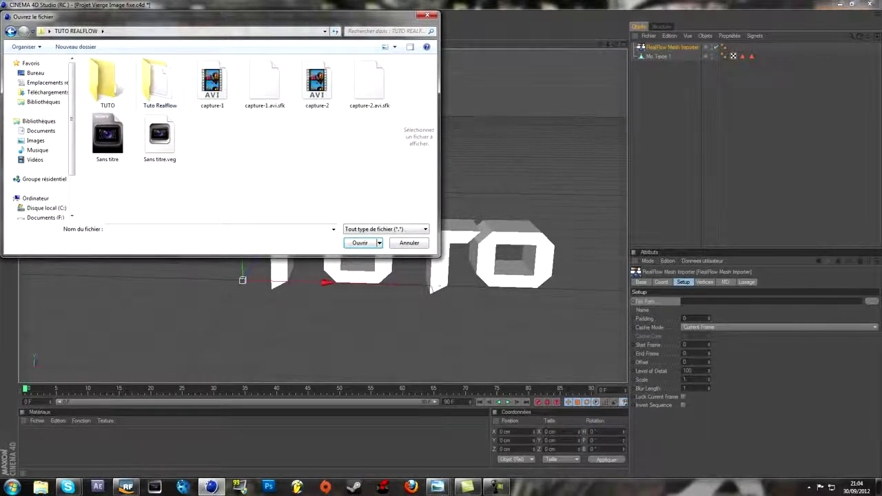
double_click(159, 82)
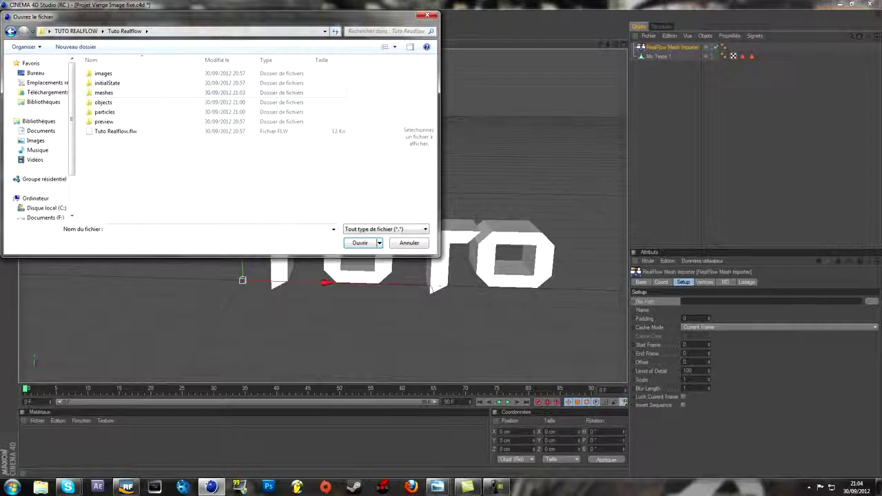
key(BackSpace)
key(Return)
double_click(152, 93)
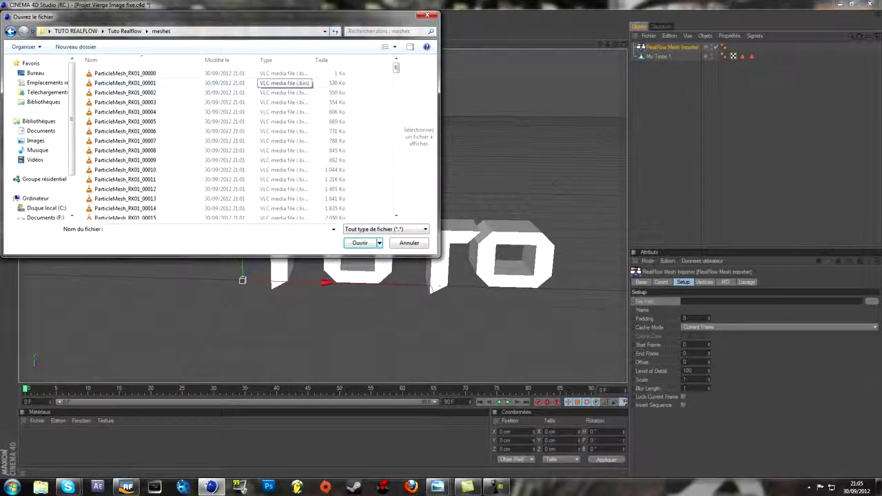
double_click(283, 83)
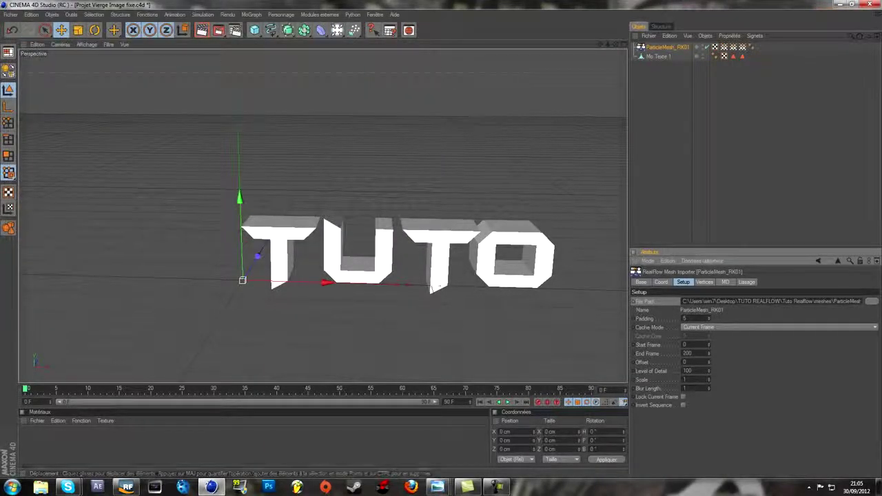
Play the imported fluid mesh animation, stop at frame 49, and inspect the fluid over the text from the side and front
key(g)
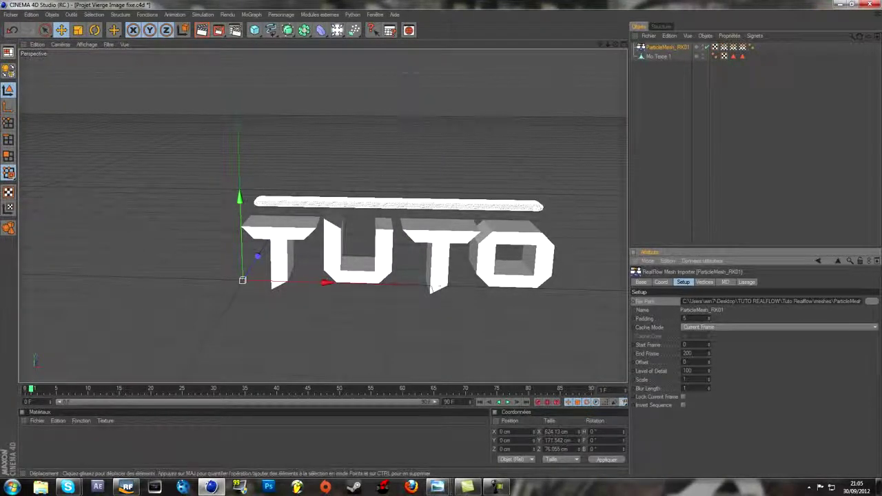
drag(616, 44, 462, 28)
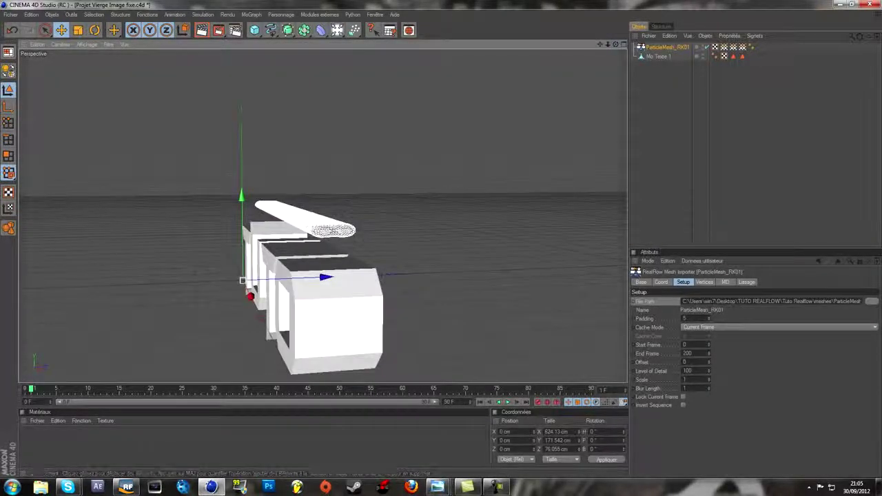
key(F8)
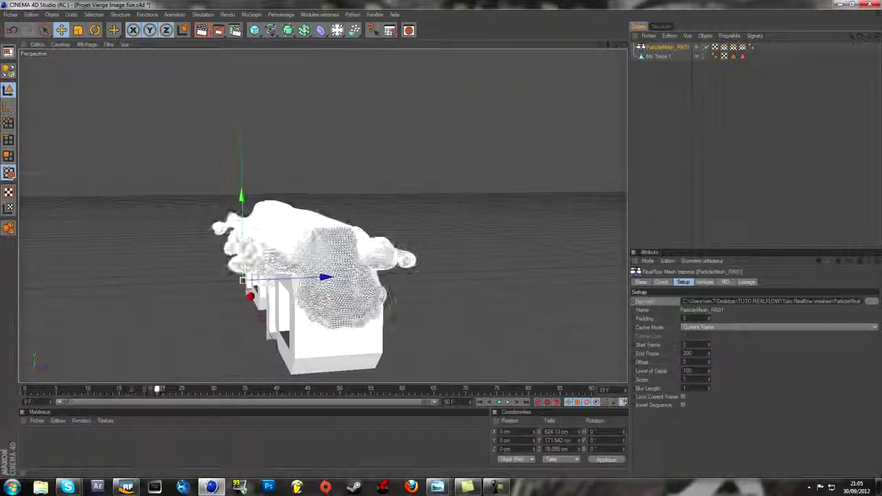
drag(295, 389, 335, 389)
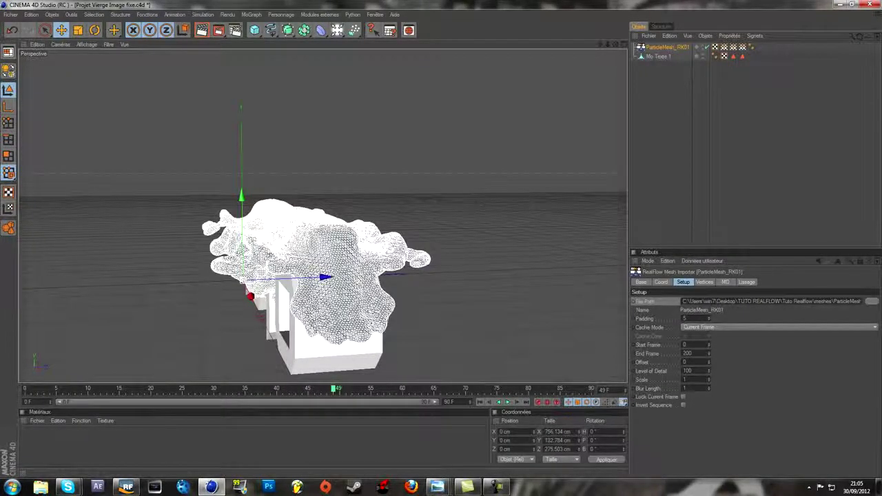
mouse_move(324, 276)
alt+mouse_down()
mouse_move(462, 303)
mouse_move(475, 283)
alt+mouse_up()
click(682, 103)
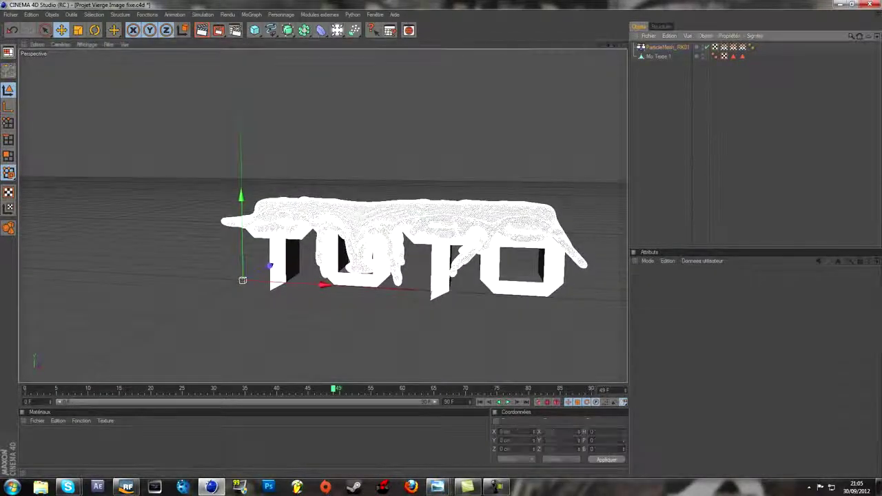
drag(599, 44, 534, 33)
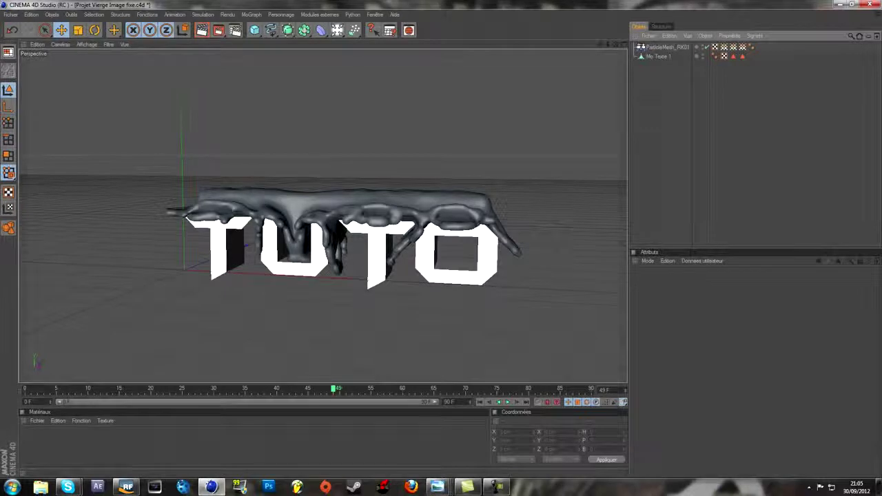
Create a new material and give it a dark teal colour of about R 4, V 43, B 49
double_click(89, 441)
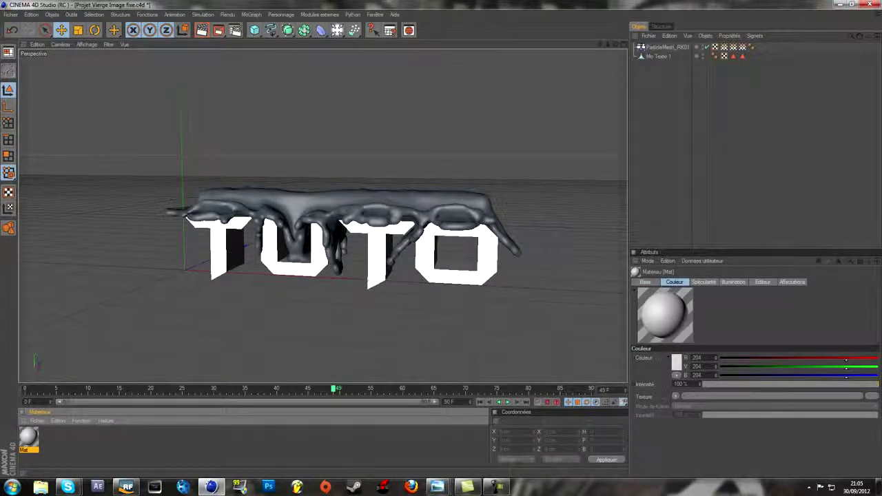
double_click(28, 437)
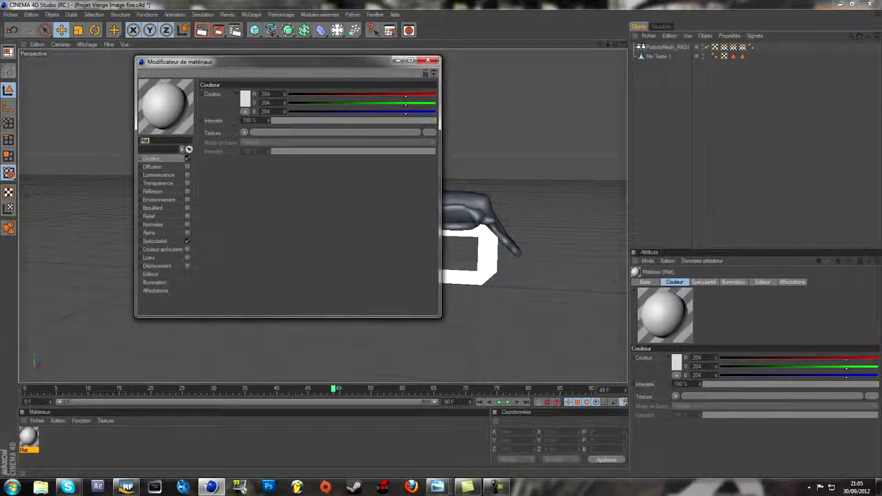
click(245, 98)
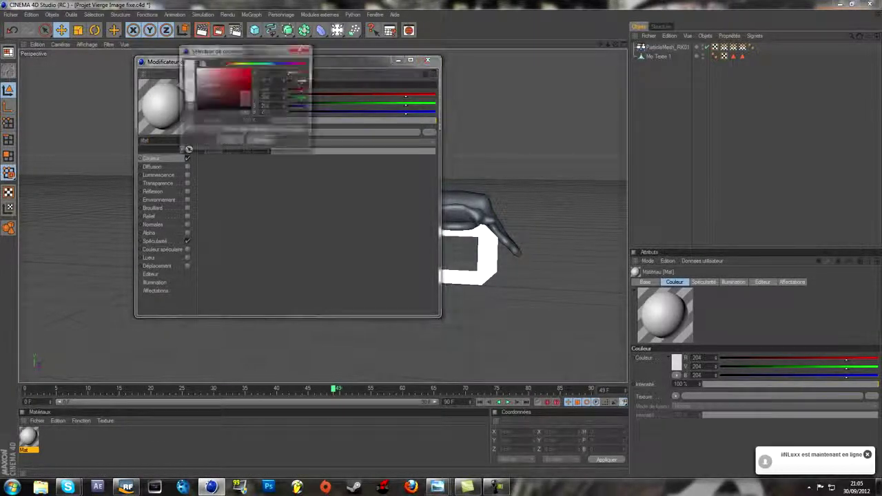
click(266, 63)
click(268, 63)
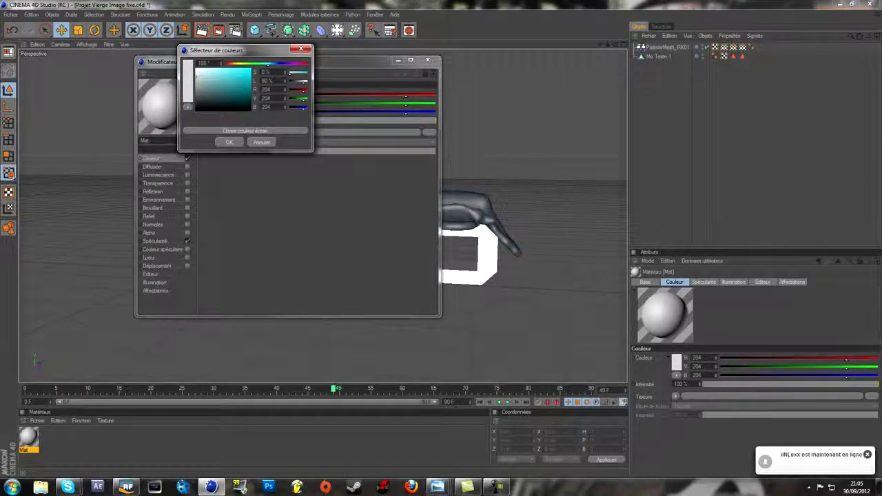
click(247, 102)
drag(247, 102, 247, 103)
click(229, 142)
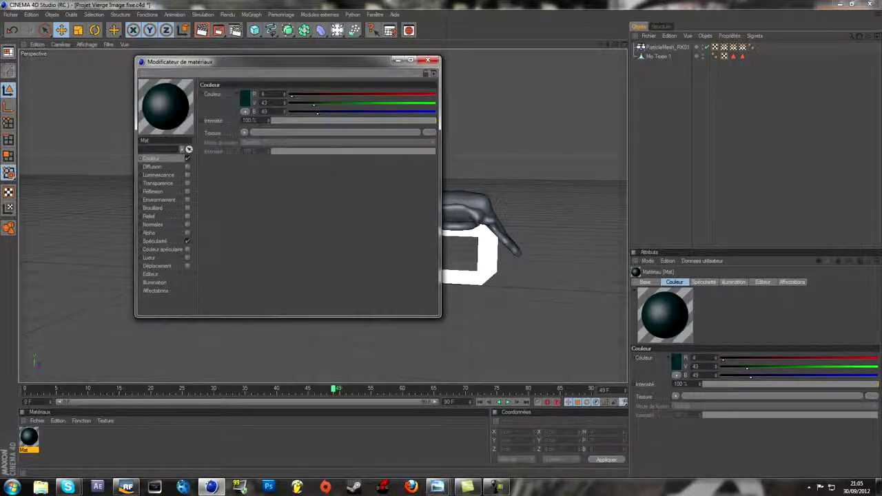
Set the material's base colour to R 1, V 61, B 76
double_click(263, 93)
key(Tab)
text(61)
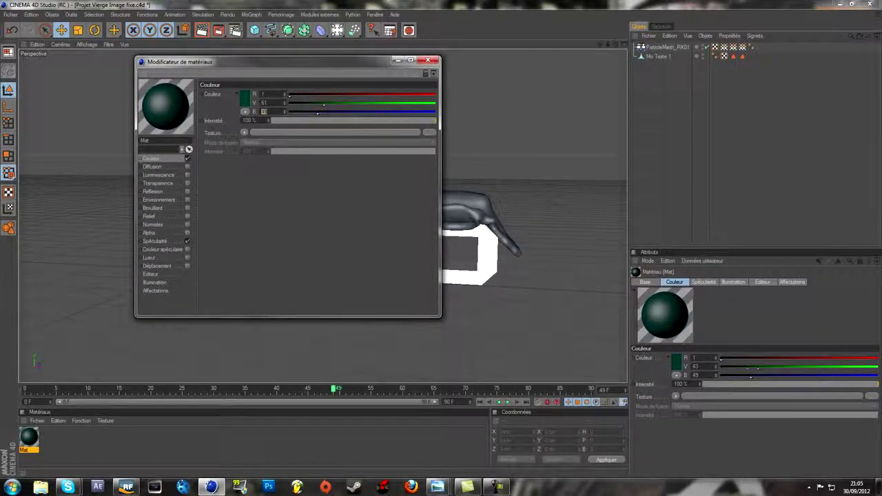
text(76)
Enable the material's transparency with 80% intensity, a refraction of 1.6 and the additive option
click(163, 184)
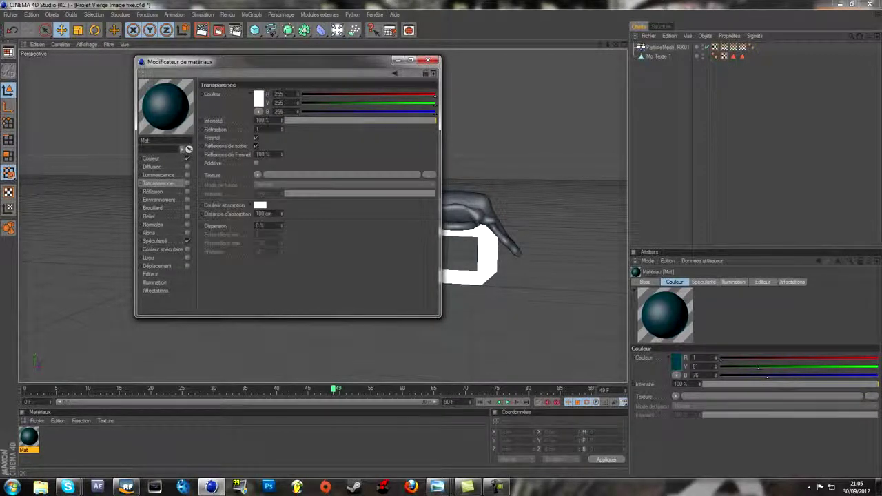
click(163, 175)
click(157, 191)
click(158, 183)
click(187, 183)
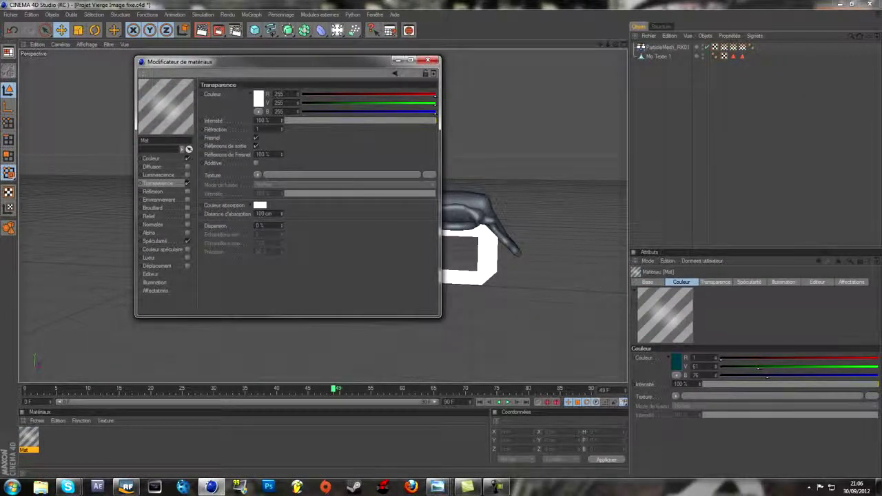
drag(436, 121, 405, 121)
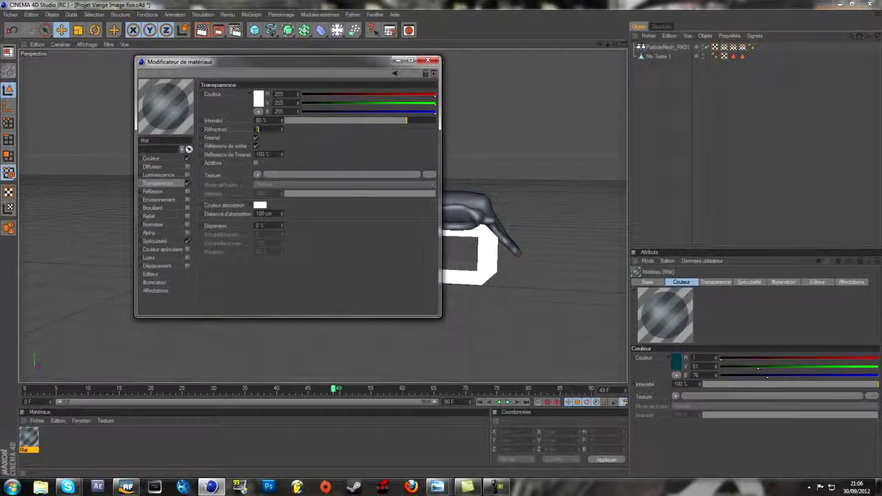
text(.6)
key(Return)
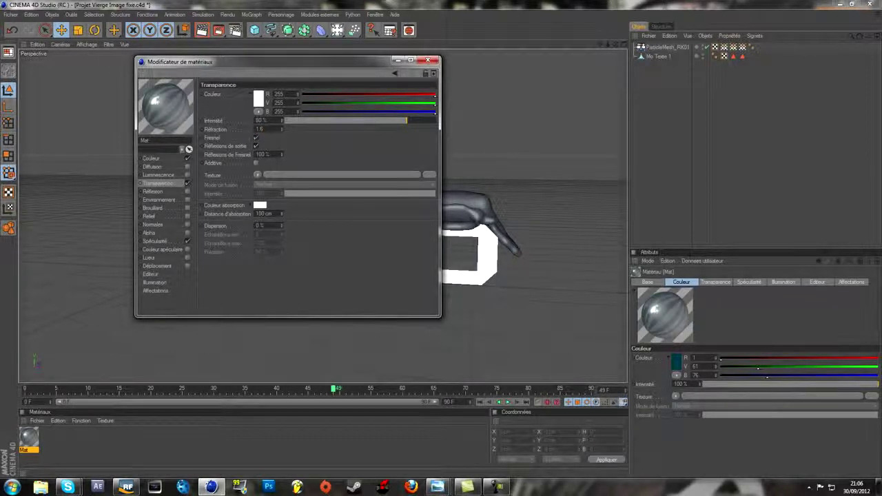
click(256, 163)
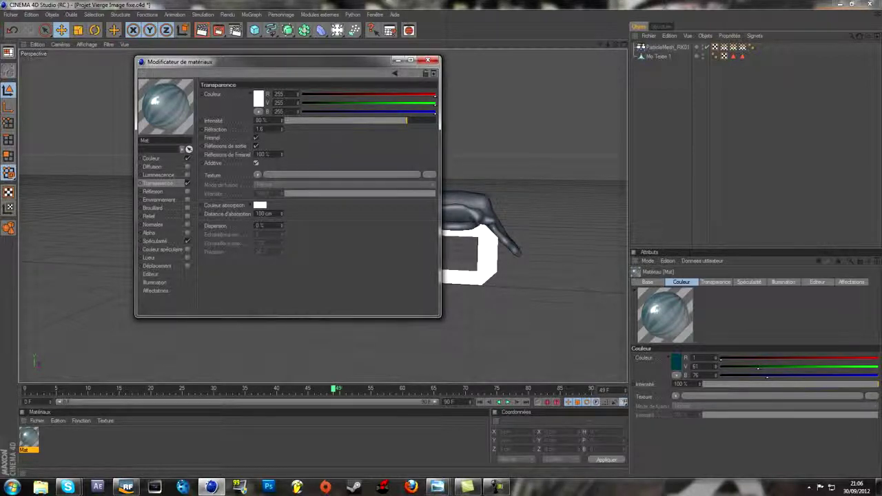
Enable reflection at 10% intensity and add a Fresnel texture to it with 10% texture intensity
click(188, 191)
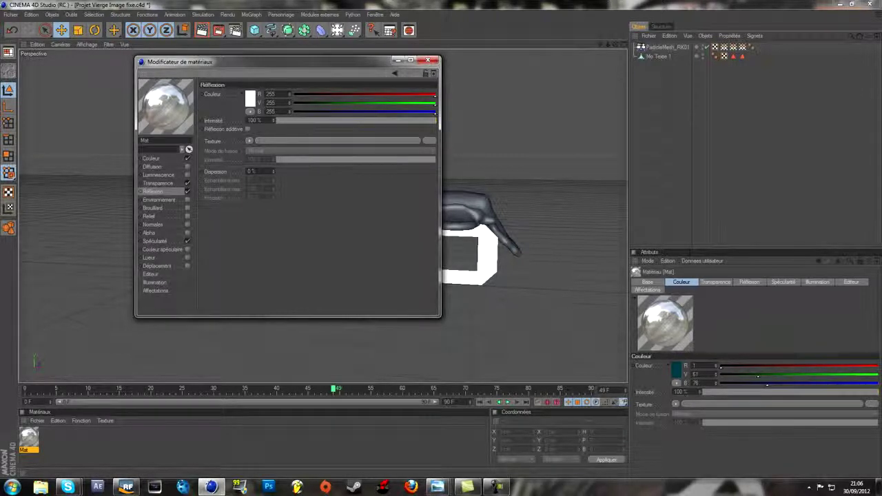
click(303, 120)
drag(294, 120, 292, 120)
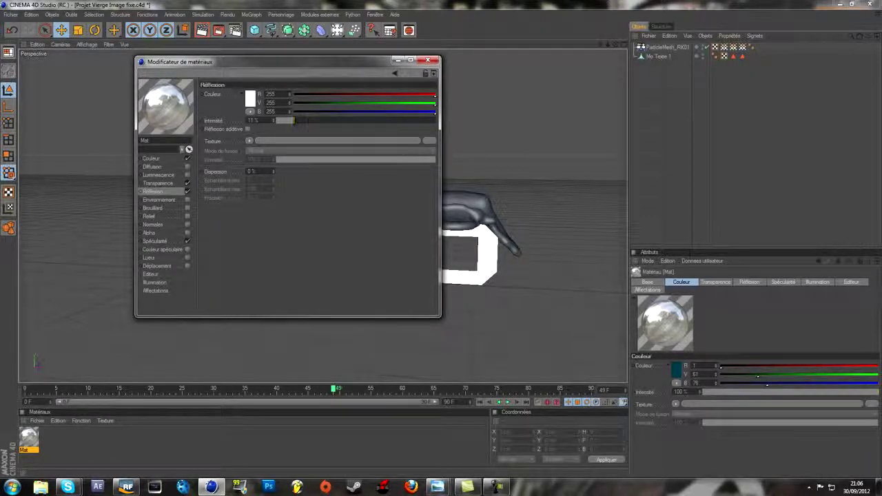
click(249, 140)
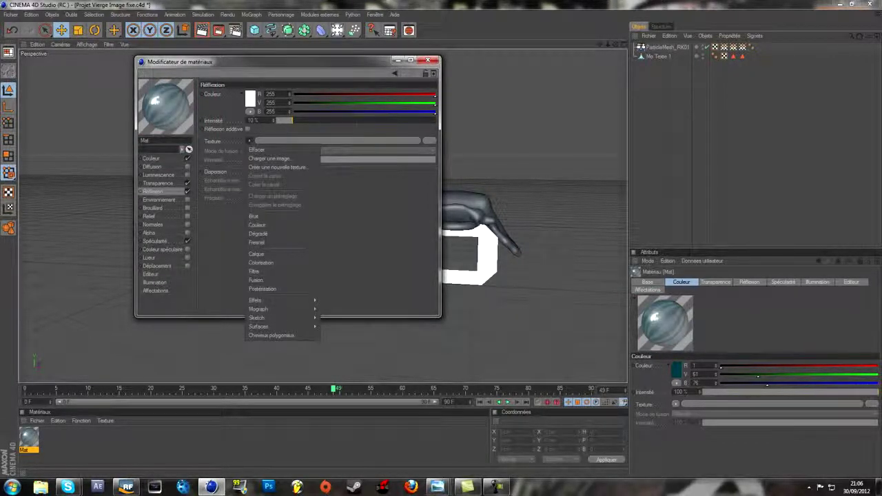
click(283, 242)
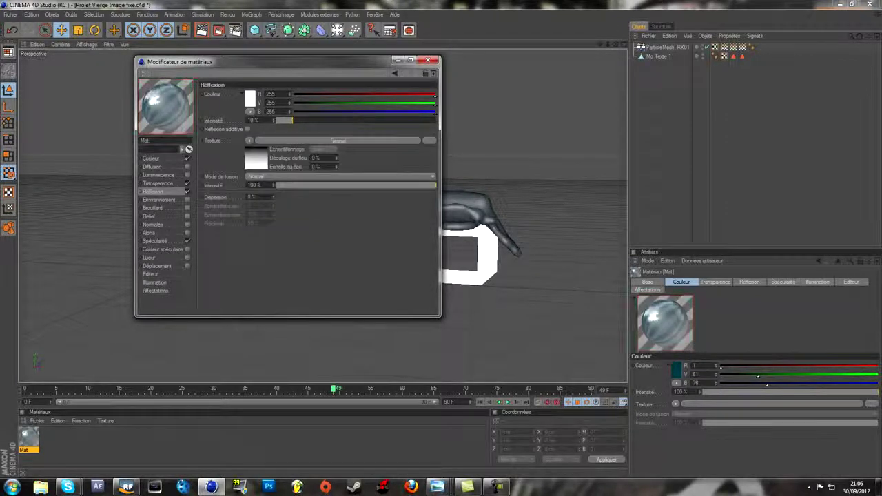
drag(286, 185, 292, 186)
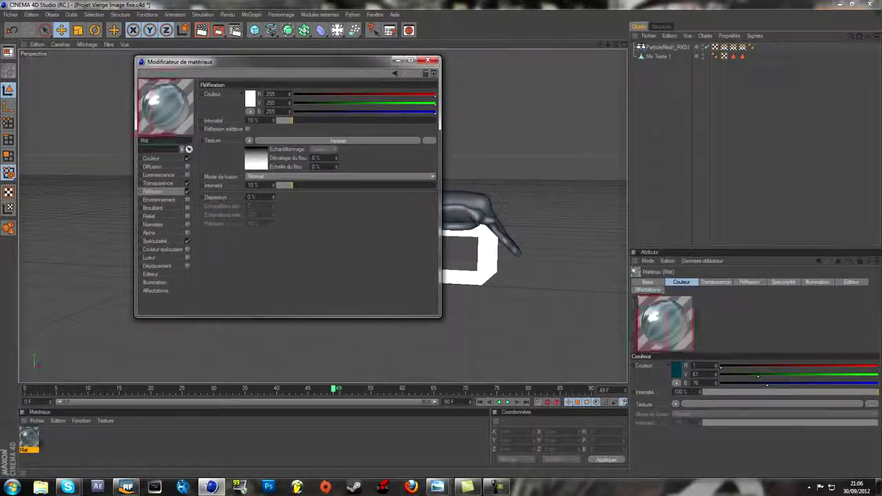
Enable the material's Environnement and Brouillard (fog) channels
click(158, 200)
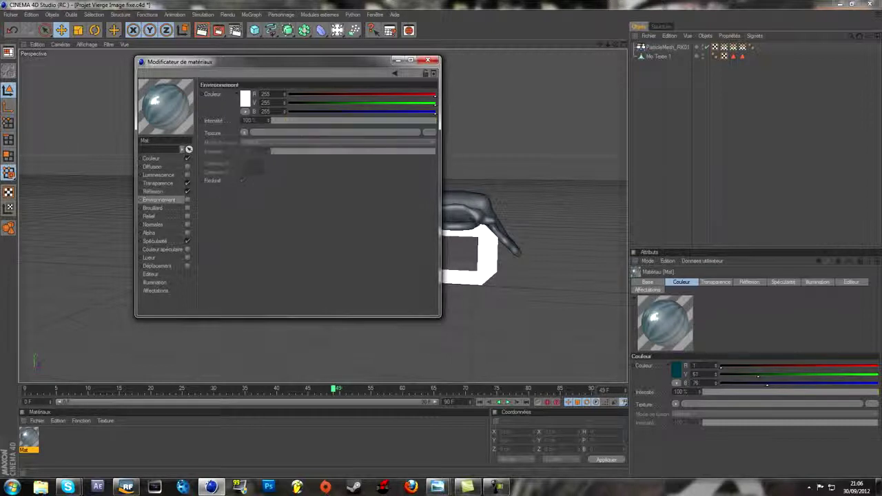
click(187, 199)
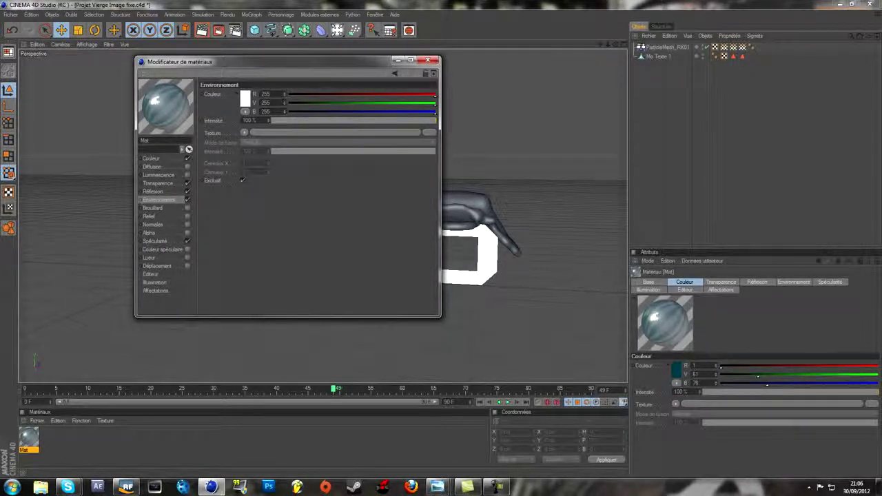
click(153, 208)
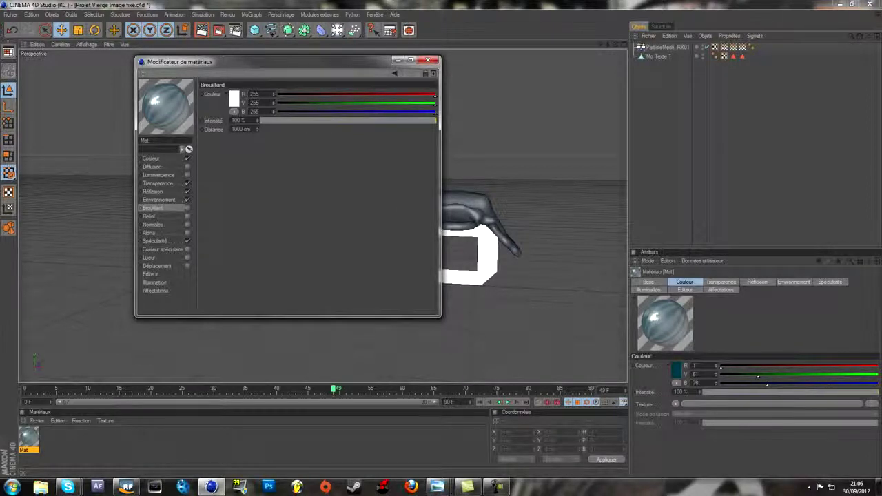
click(188, 208)
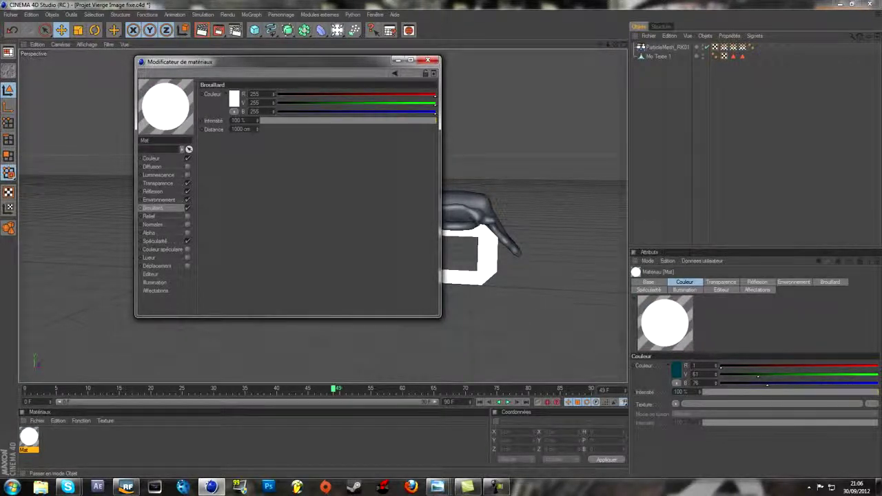
Set the fog colour to R 1, V 61, B 76 to match the material's base colour
click(235, 99)
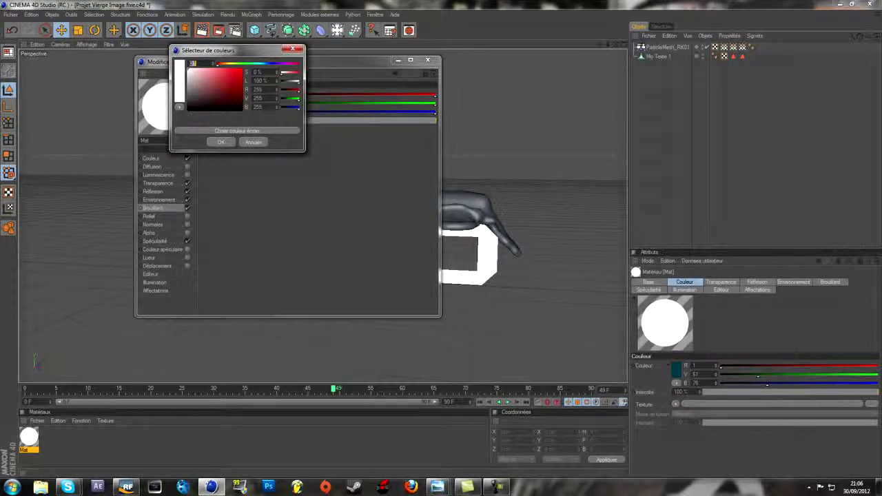
click(221, 142)
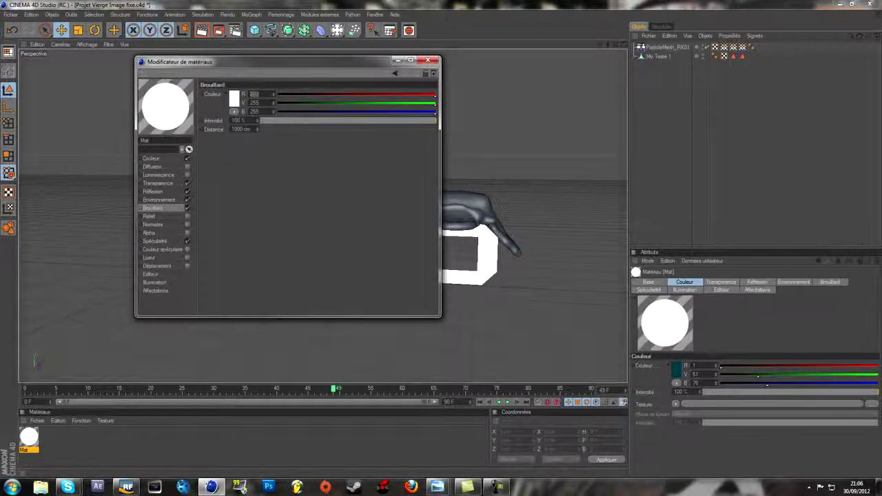
text(1)
key(Tab)
click(151, 159)
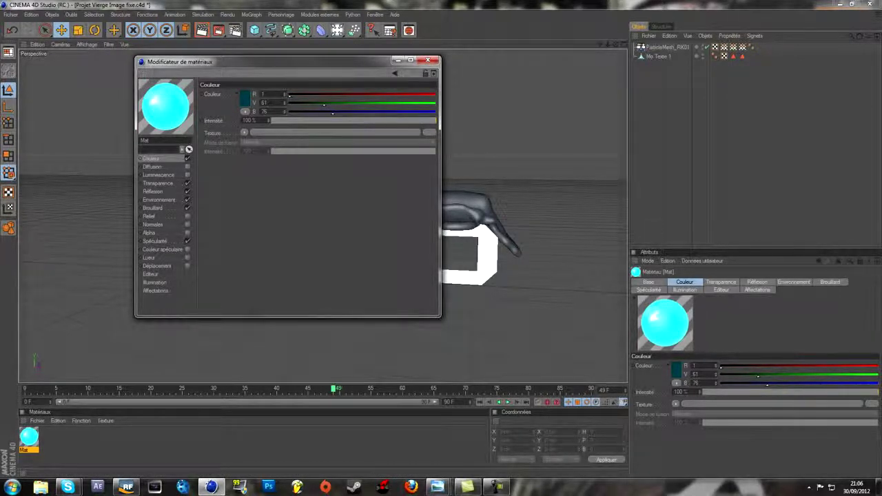
click(153, 208)
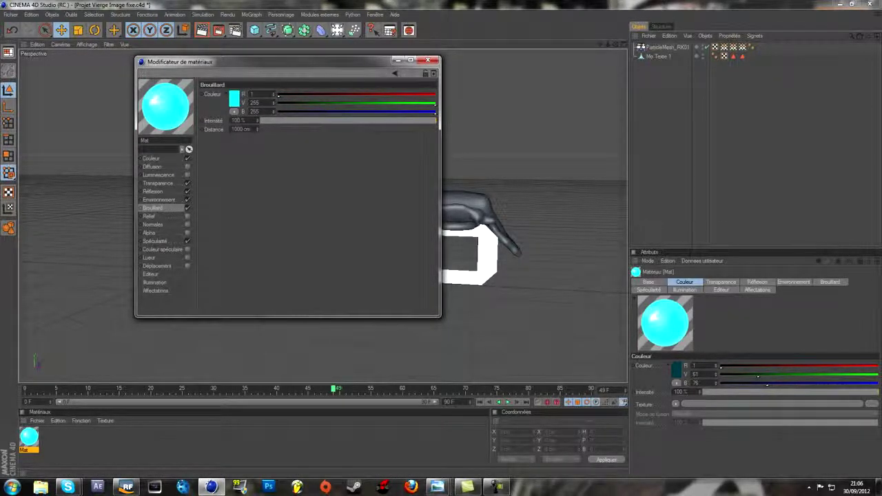
double_click(255, 102)
text(61)
key(Tab)
text(76)
key(Return)
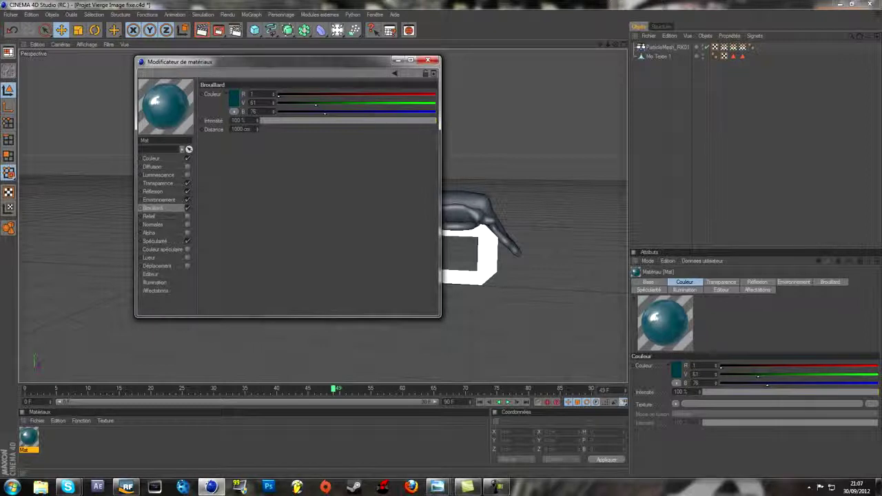
Enable the Relief (bump) channel with the Eau surface texture at 14% intensity
click(187, 215)
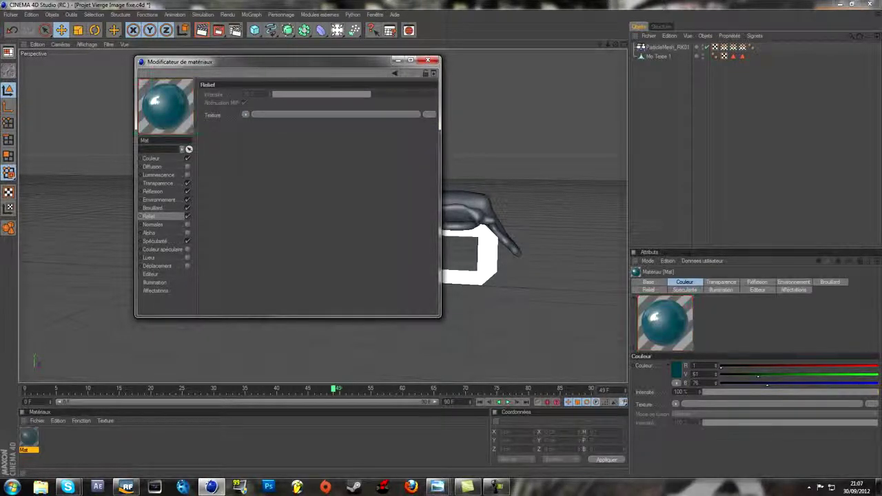
click(245, 114)
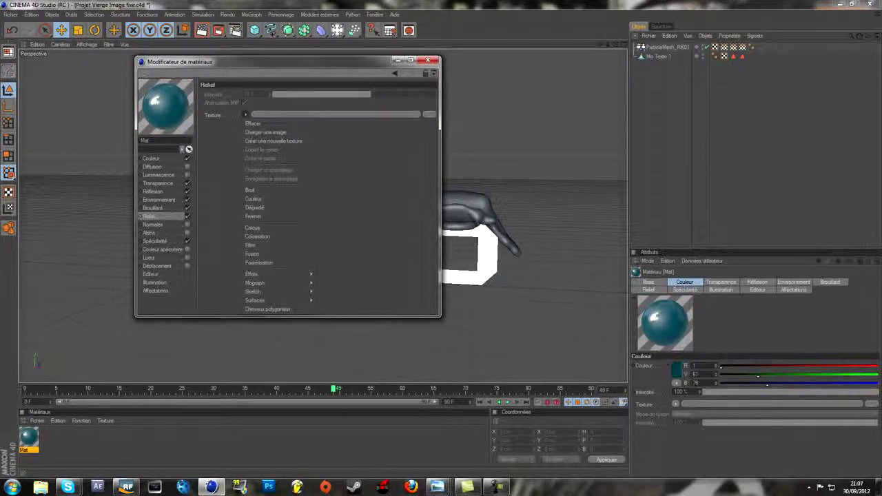
mouse_move(275, 301)
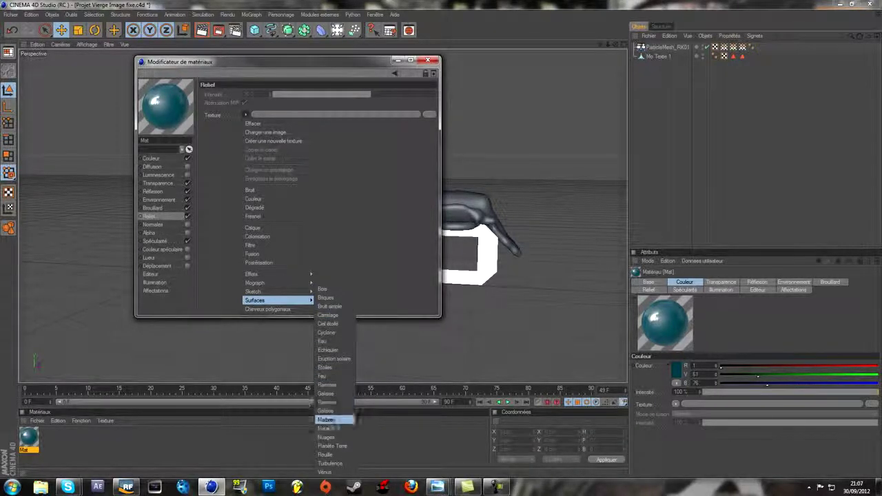
click(322, 341)
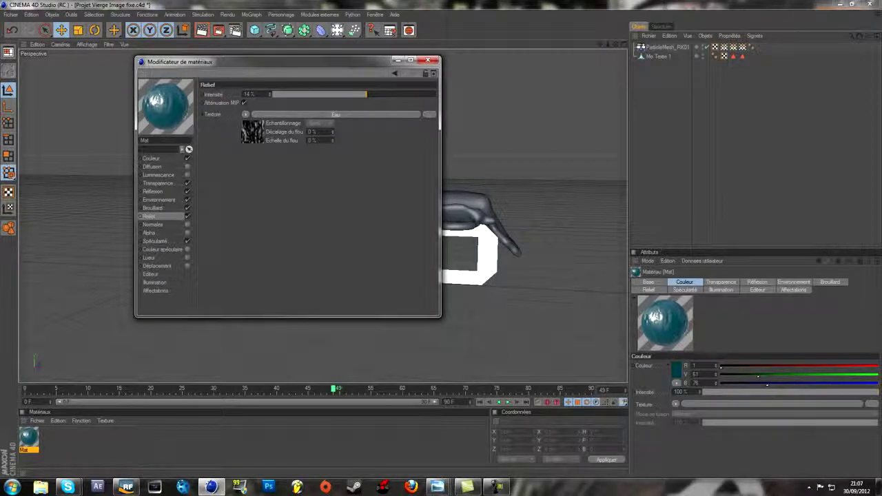
Change the white end of the Eau texture's gradient to a dark teal of about R 3, V 50, B 57
click(336, 114)
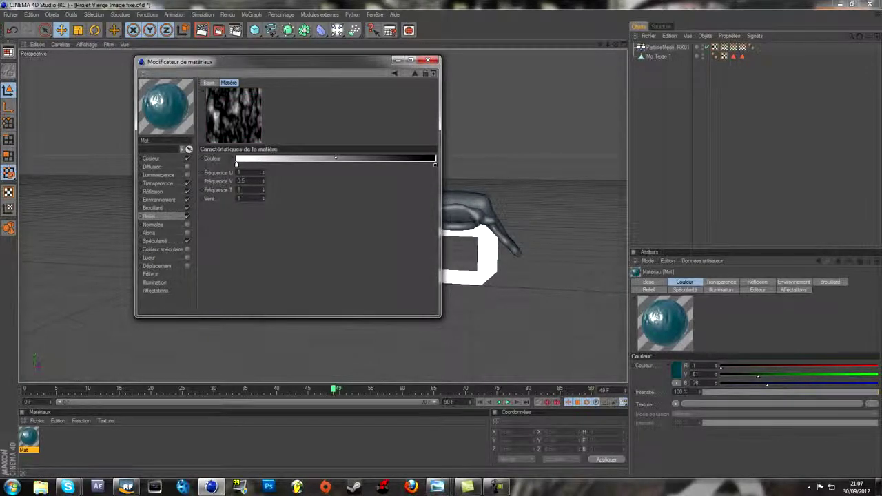
double_click(236, 163)
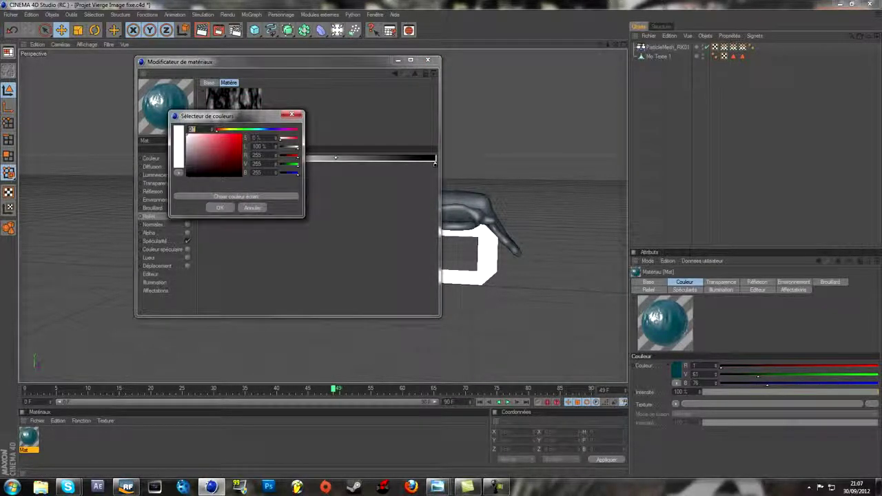
drag(217, 130, 260, 130)
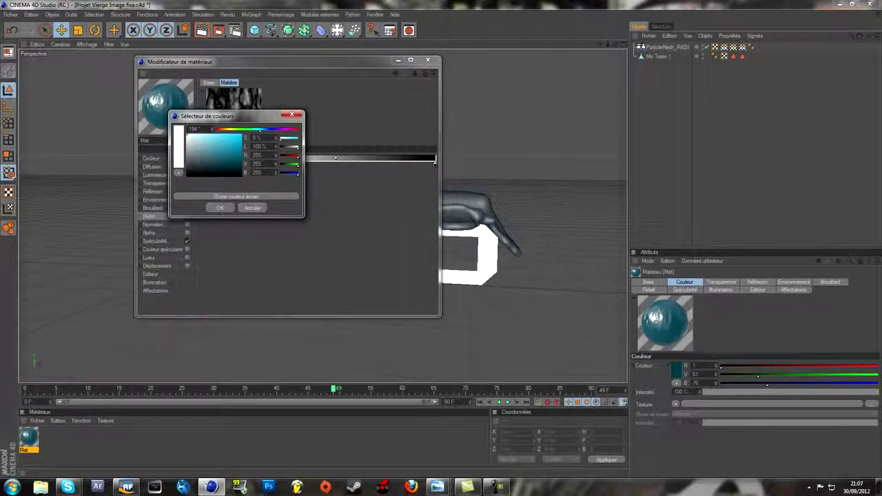
click(236, 165)
drag(237, 165, 237, 167)
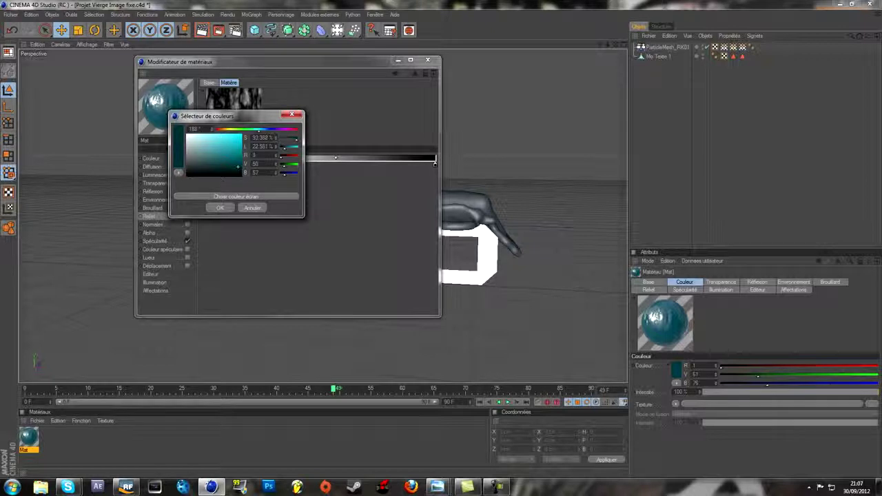
click(220, 208)
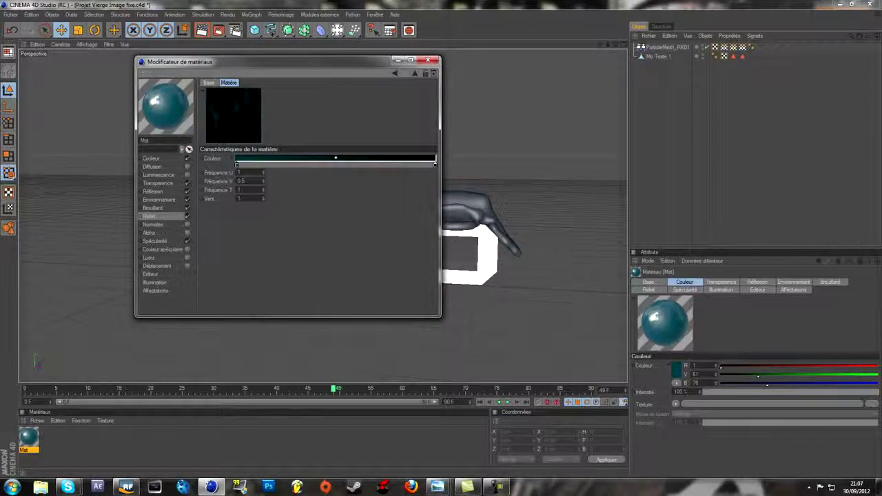
Change the black end of the Eau texture's gradient to a bright cyan with hue 184°, about R 16, V 210, B 224
double_click(435, 164)
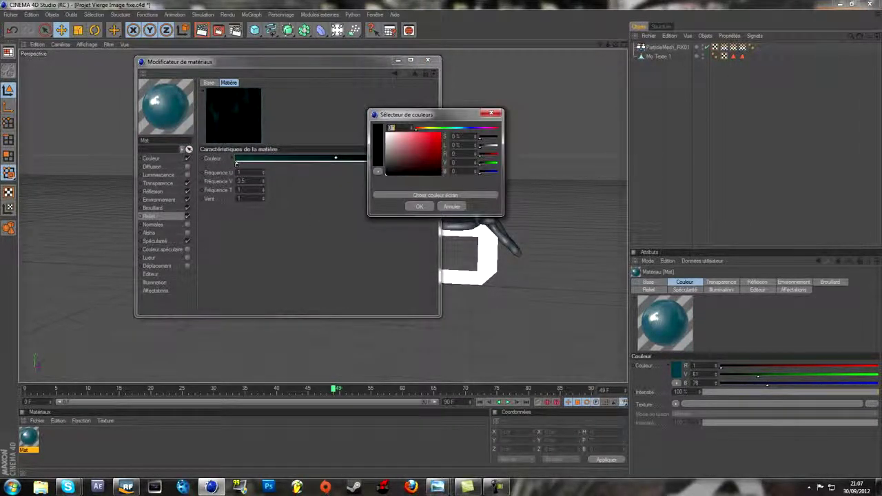
text(184)
key(Return)
drag(420, 163, 437, 138)
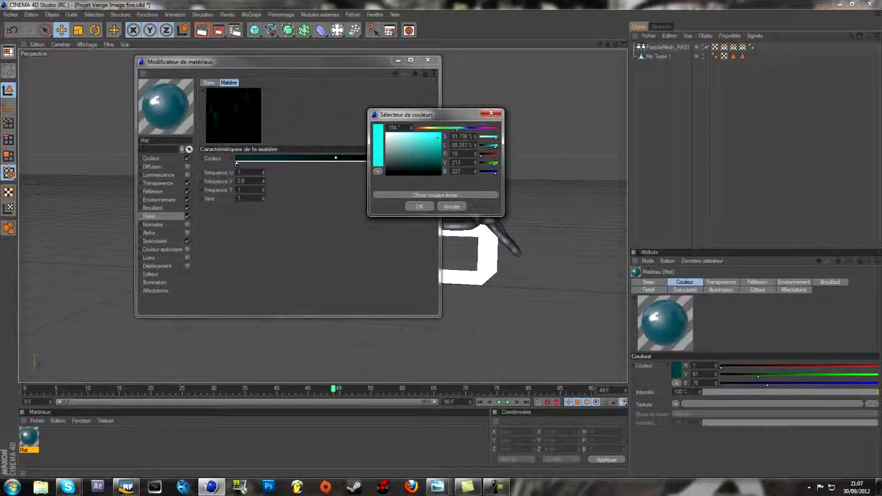
click(419, 207)
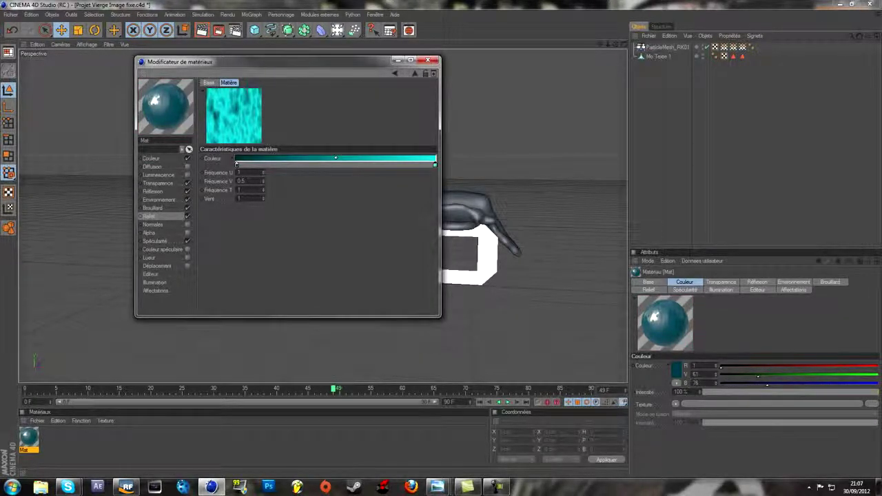
double_click(435, 165)
drag(437, 154, 437, 139)
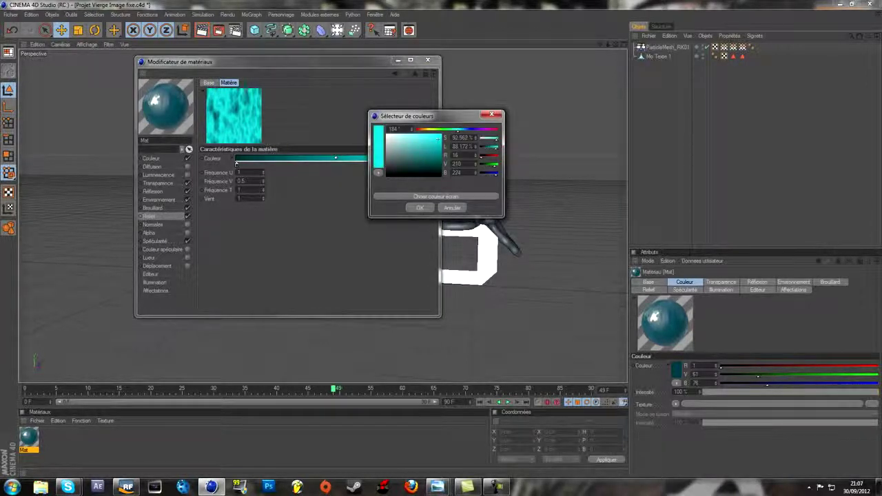
key(Return)
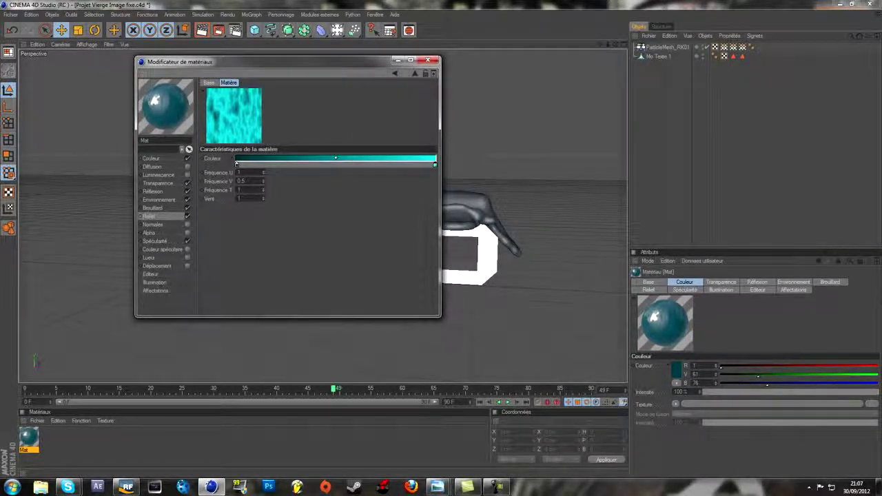
Set the Eau texture's Fréquence U to 0.67
double_click(240, 172)
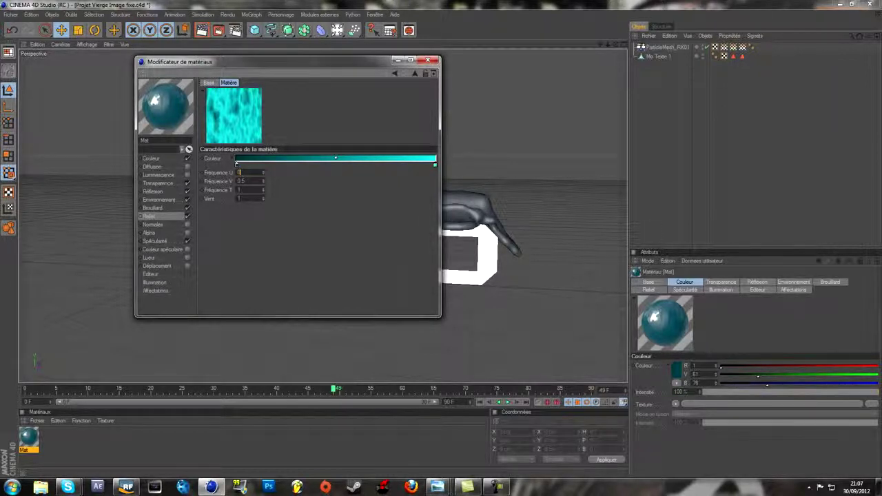
text(0.67)
key(Return)
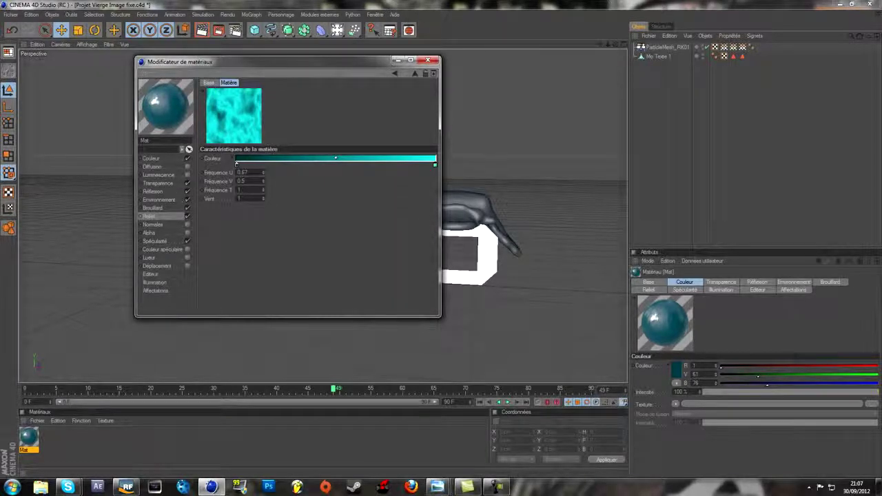
Darken the Brouillard (fog) colour slightly to about R 1, V 52, B 65
click(154, 240)
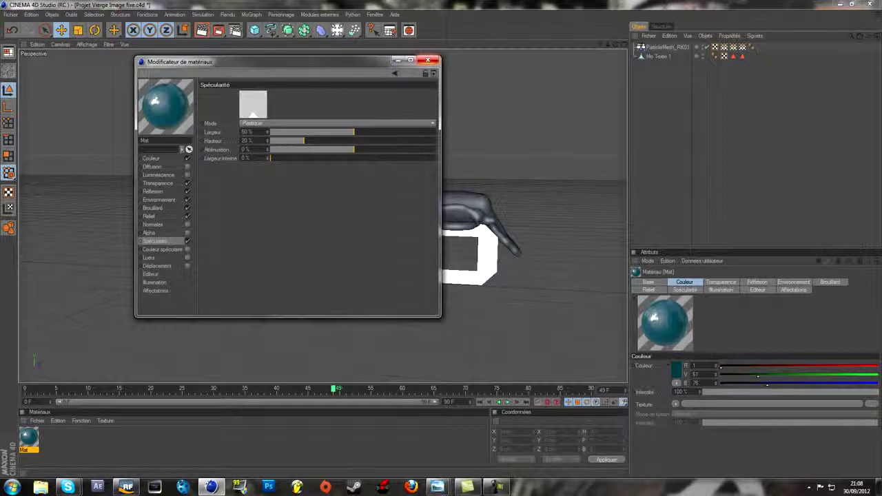
click(152, 159)
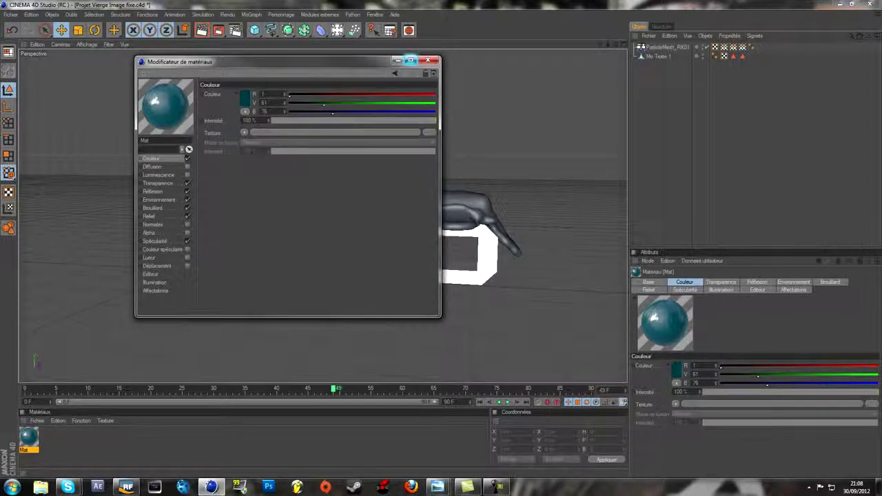
click(153, 208)
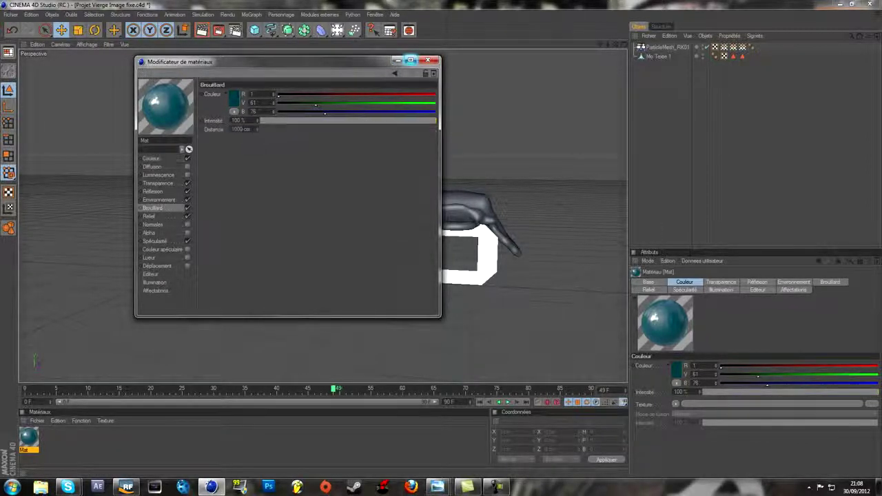
click(233, 98)
click(238, 98)
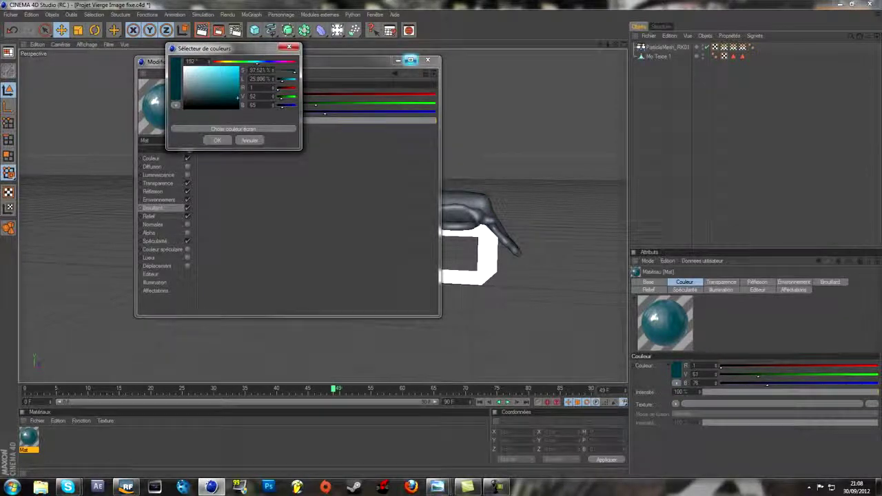
click(217, 140)
Darken the material's base colour to about R 2, V 55, B 68 and close the material editor
click(152, 166)
click(151, 158)
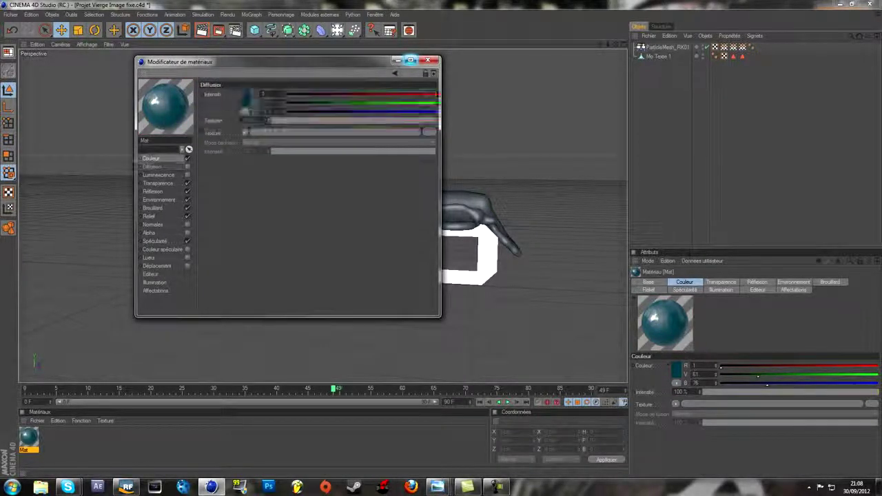
click(245, 98)
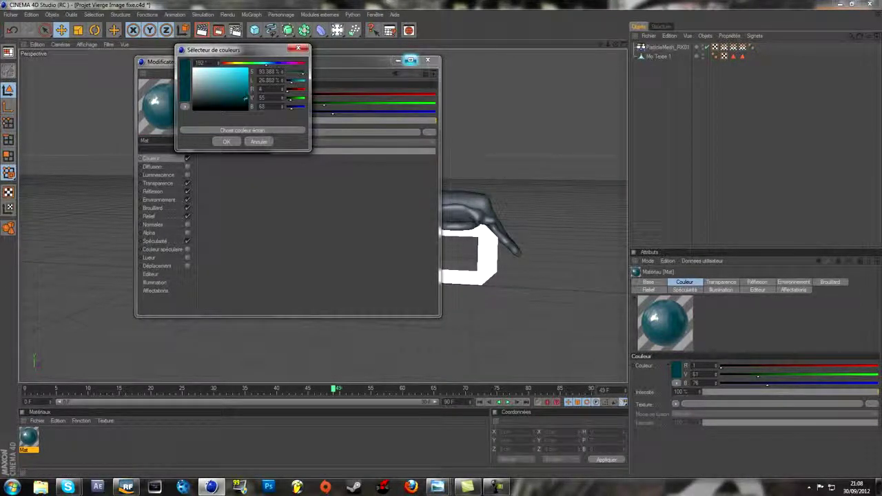
click(226, 141)
click(427, 60)
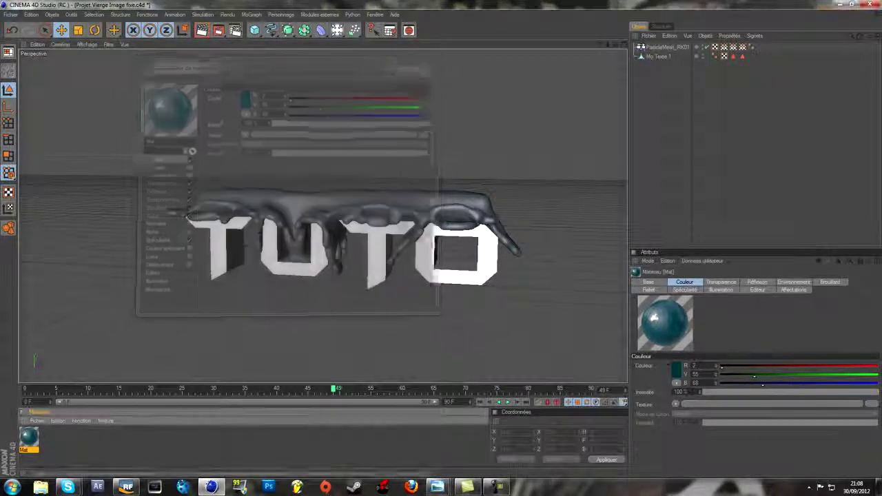
Apply the teal water material to the imported fluid mesh and deselect it
drag(29, 439, 296, 207)
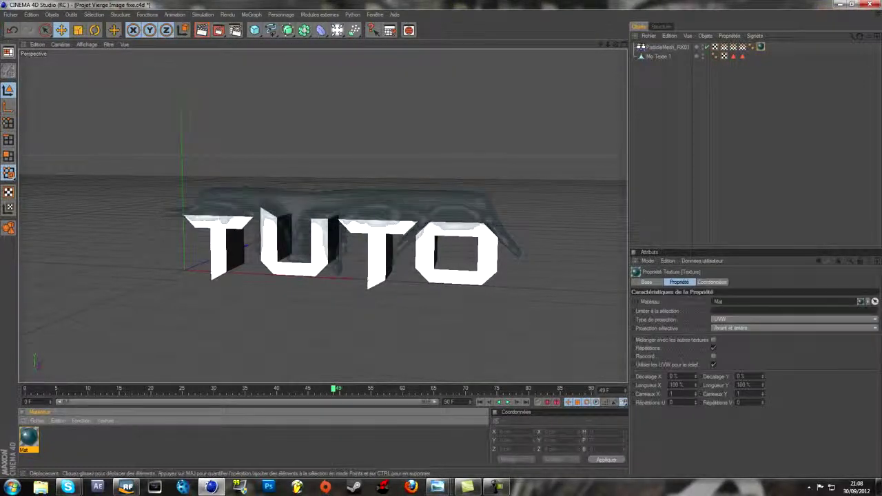
alt+drag(345, 241, 307, 269)
click(751, 138)
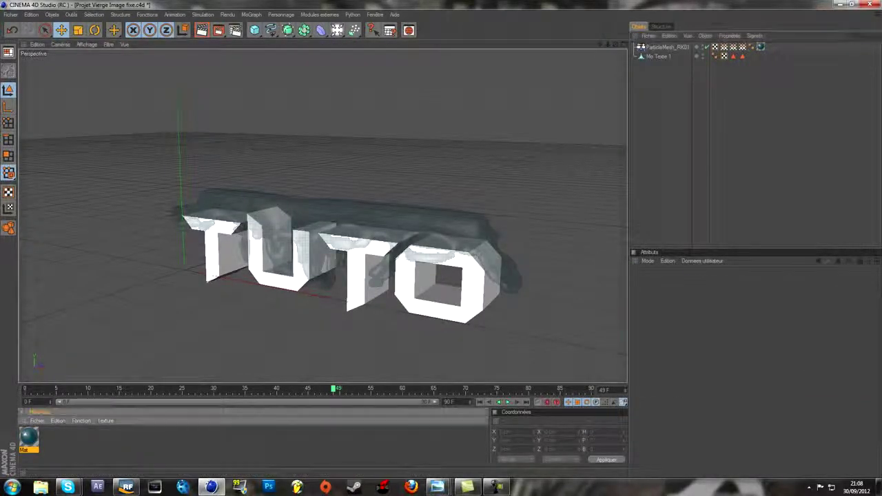
Create a new material and set its base colour to green, about R 59, V 115, B 19
double_click(82, 438)
double_click(29, 438)
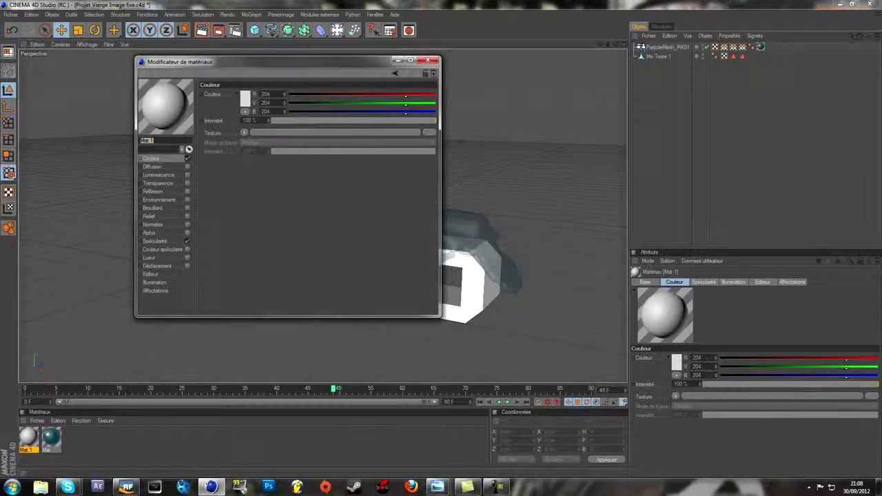
double_click(245, 101)
drag(235, 67, 242, 67)
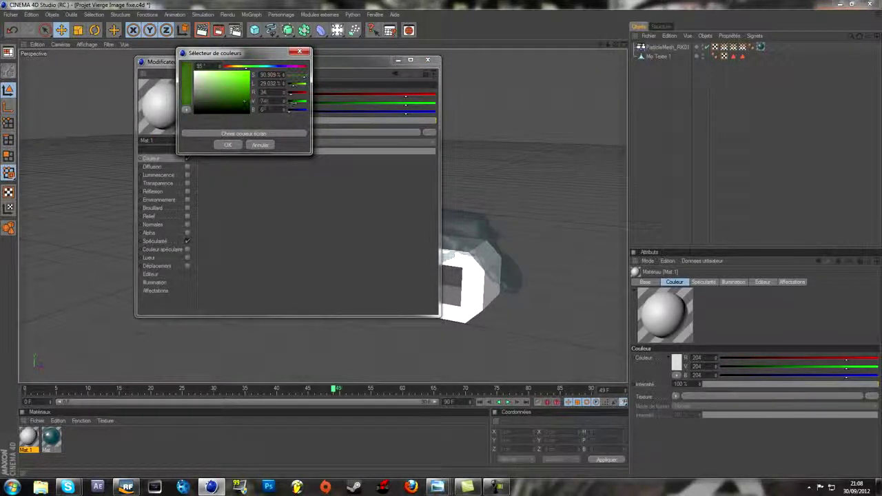
click(227, 145)
Give the green material a 20% reflection with a Fresnel texture and apply the material to the TUTO text
click(153, 191)
click(187, 191)
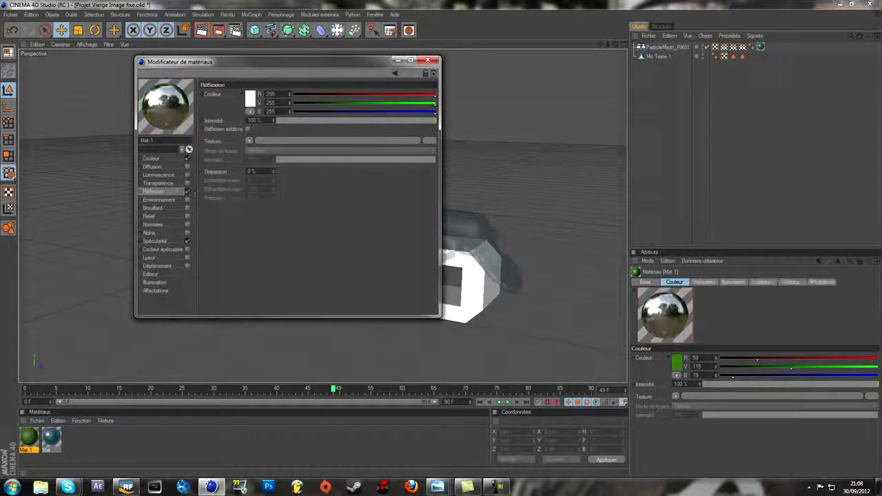
drag(324, 121, 313, 121)
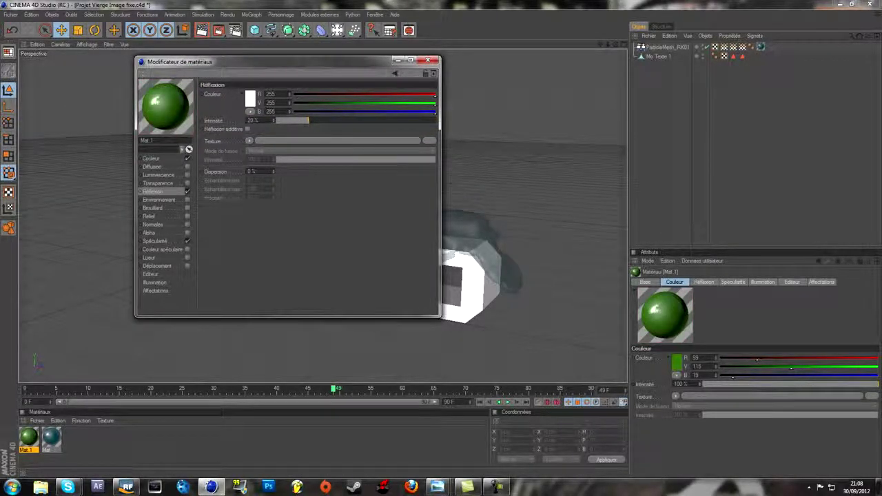
click(249, 141)
click(272, 242)
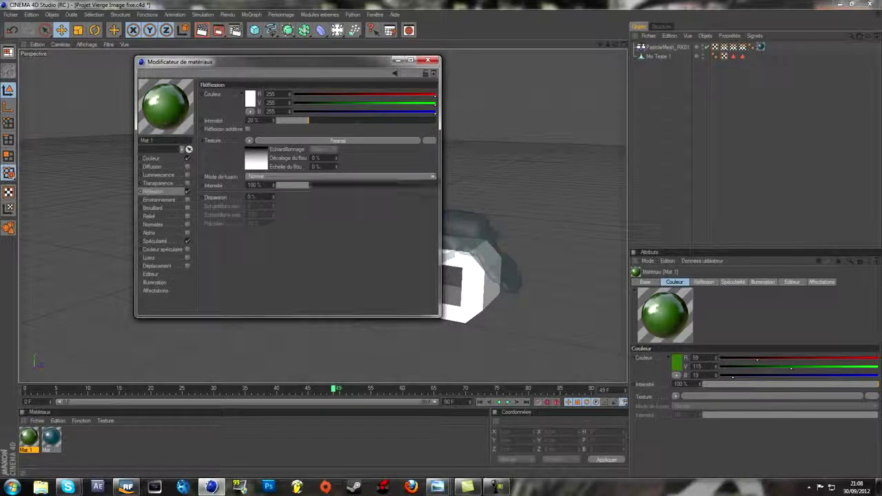
click(428, 60)
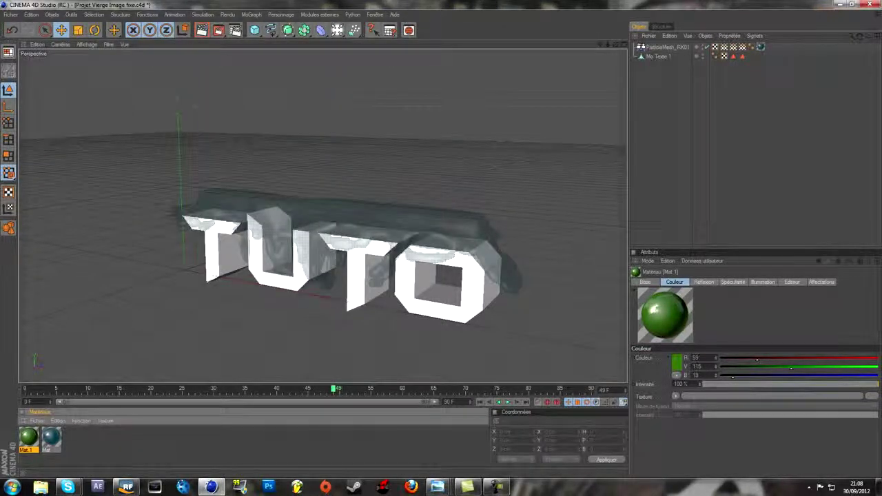
drag(29, 437, 297, 276)
key(ctrl+shift+a)
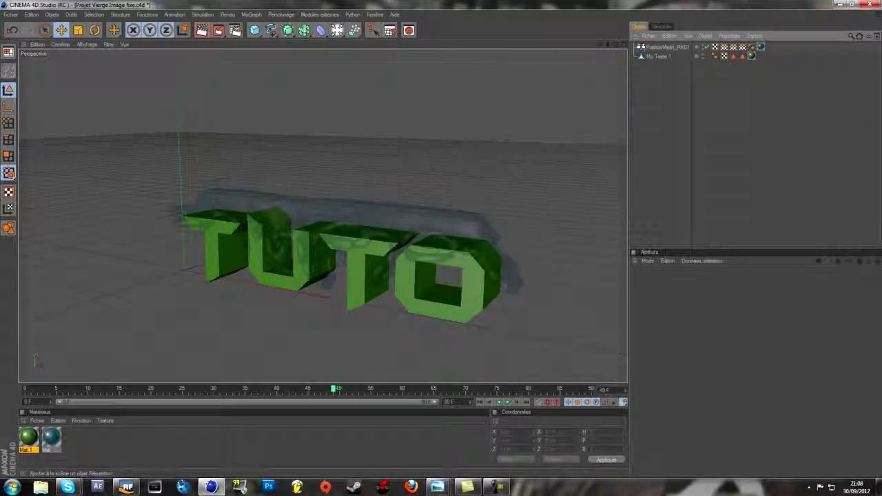
Add a Ciel (sky) object to the scene and deselect it
click(337, 30)
drag(336, 29, 366, 121)
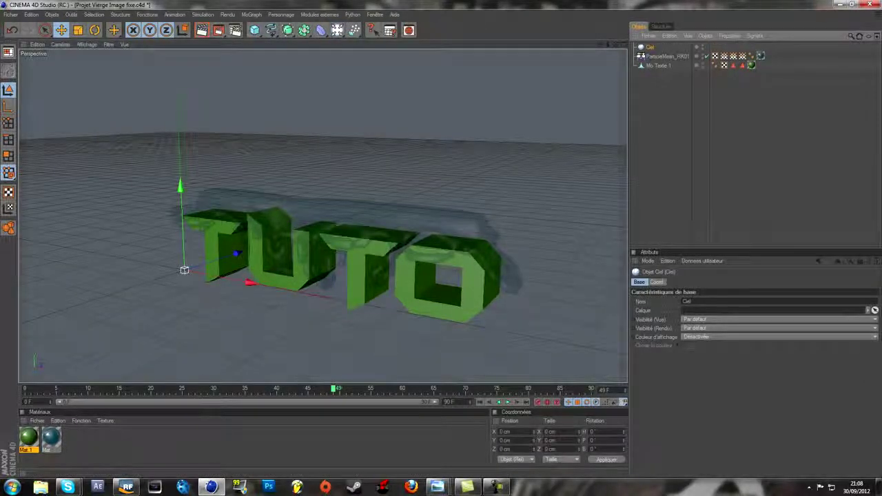
click(667, 138)
Create a default white material and apply it to the Ciel object
click(173, 444)
key(ctrl+n)
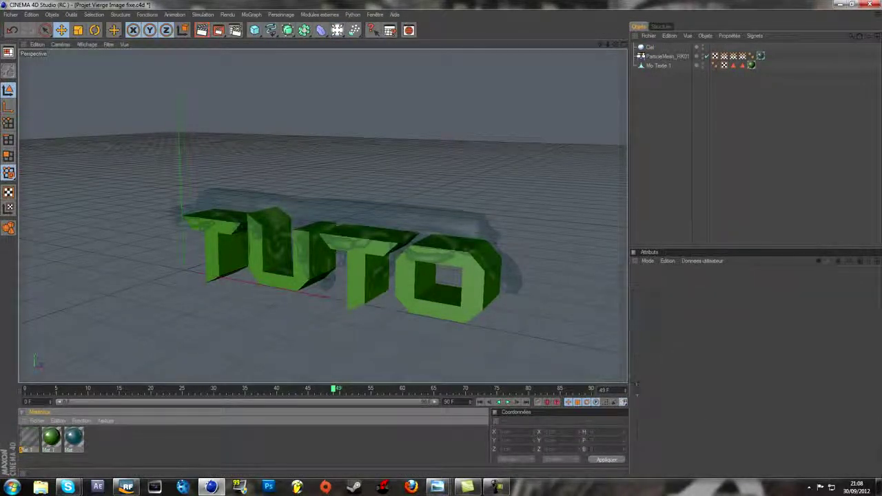
click(29, 439)
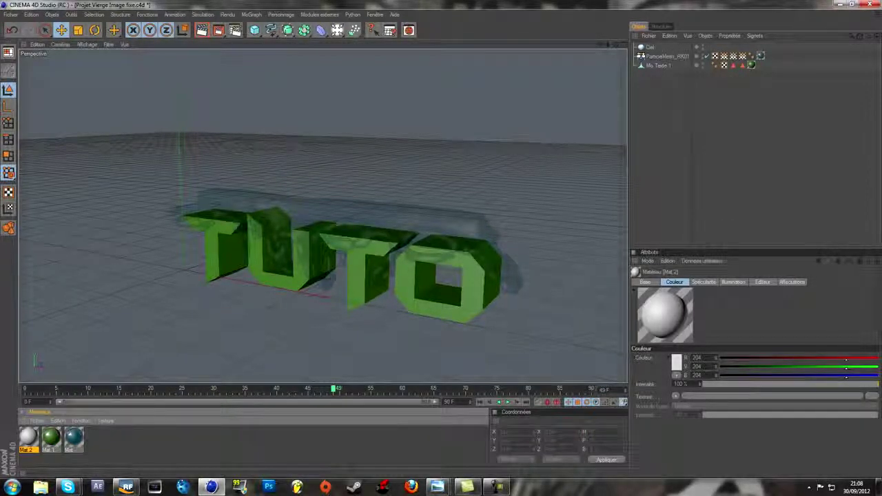
drag(29, 438, 650, 46)
click(689, 138)
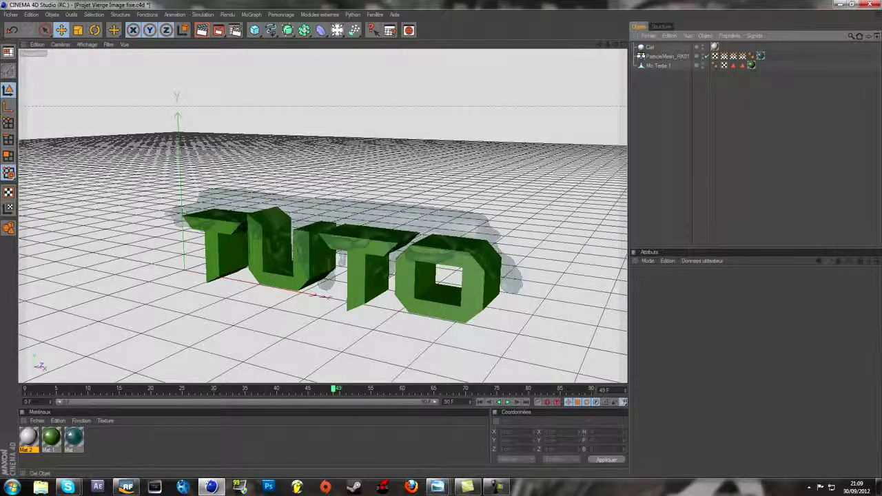
Add a Plan object, stand it upright with rotation P 90°, B 45°, and place it behind the first T
mouse_move(616, 44)
mouse_down()
mouse_move(615, 13)
mouse_move(615, 55)
mouse_move(615, 44)
mouse_up()
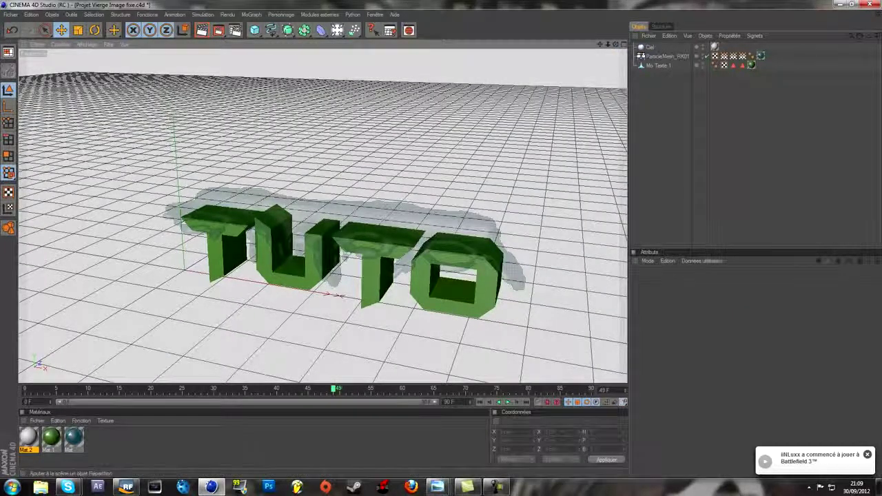
mouse_move(337, 30)
mouse_down()
mouse_move(366, 121)
mouse_move(372, 88)
mouse_move(331, 29)
mouse_up()
drag(254, 30, 345, 56)
key(r)
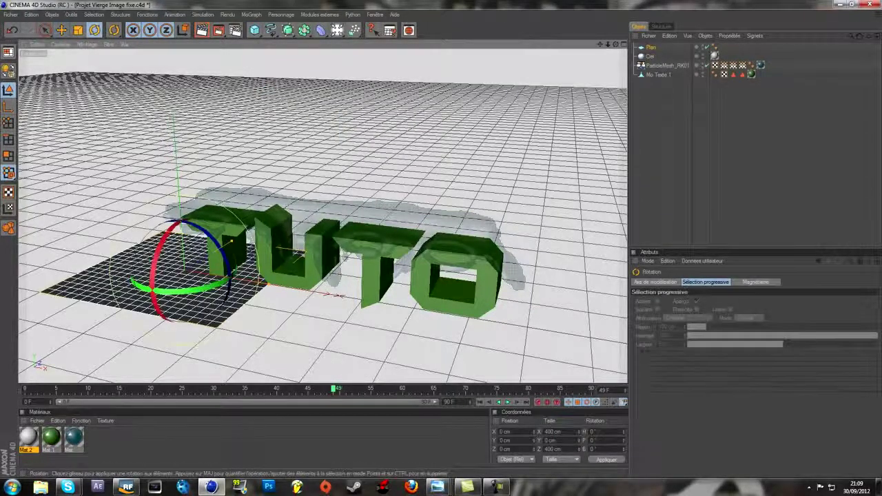
drag(166, 234, 150, 206)
key(e)
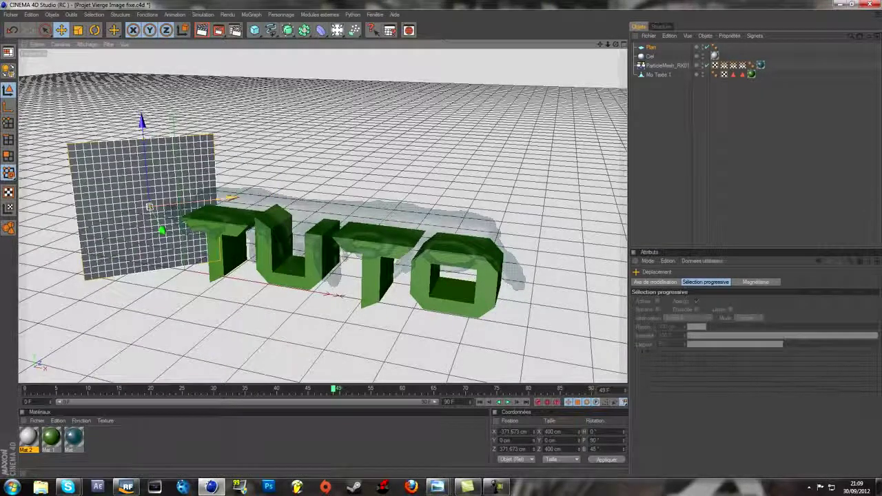
Enlarge the upright plane behind the TUTO text to about 3440 cm in X and 1476 cm in Z, centred near X -21, Z 722
drag(231, 198, 551, 163)
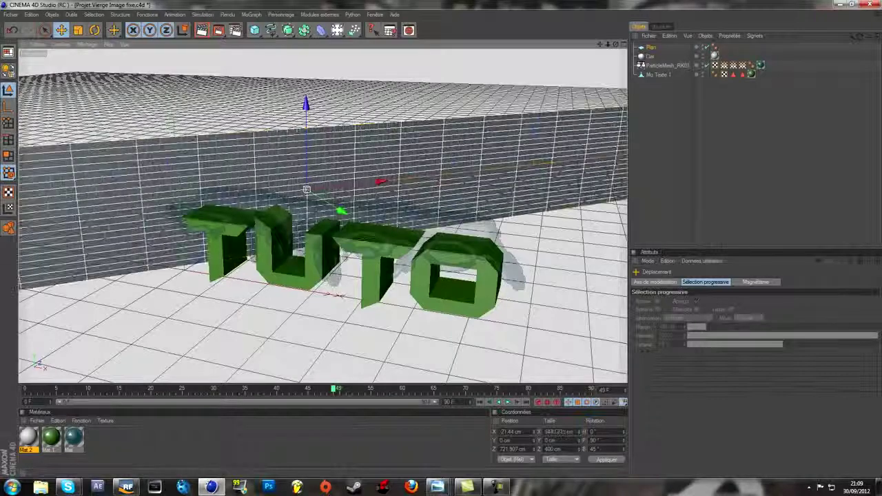
drag(306, 128, 307, 3)
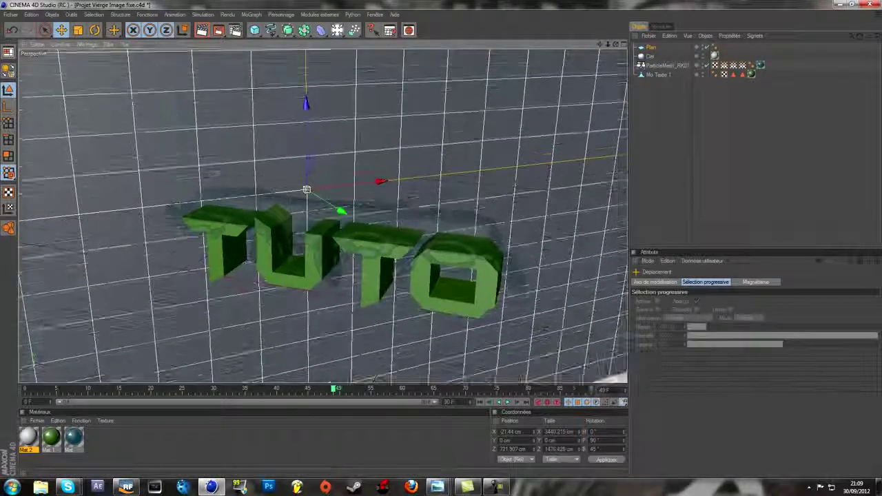
click(478, 230)
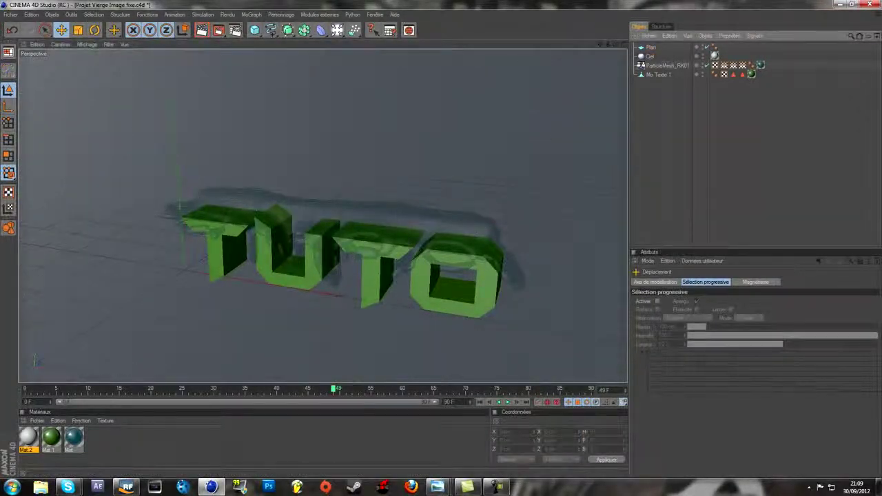
Create a new material with a pure black colour (RGB 0, 0, 0) and its specularity turned off
double_click(138, 442)
double_click(28, 437)
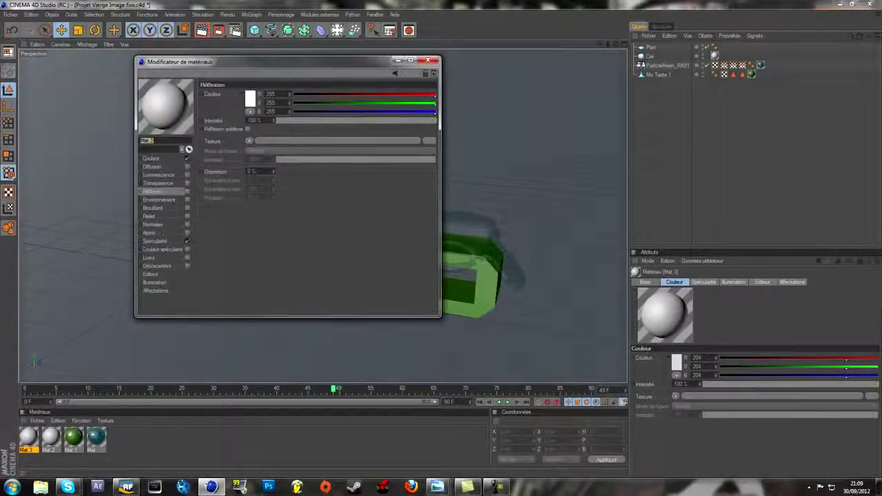
click(151, 158)
click(249, 99)
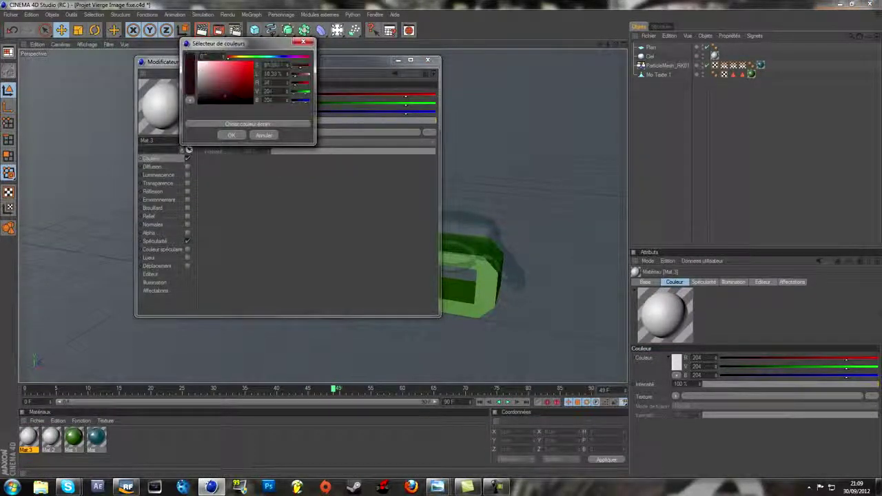
drag(225, 96, 222, 104)
click(232, 135)
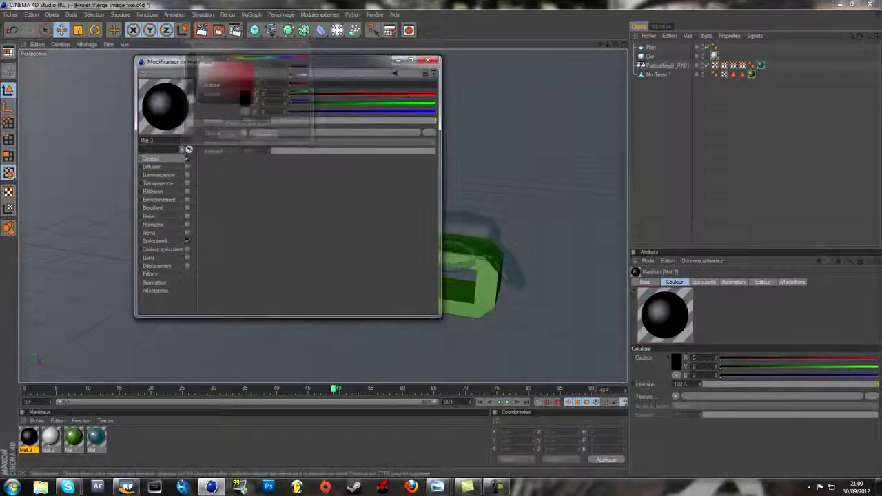
click(155, 240)
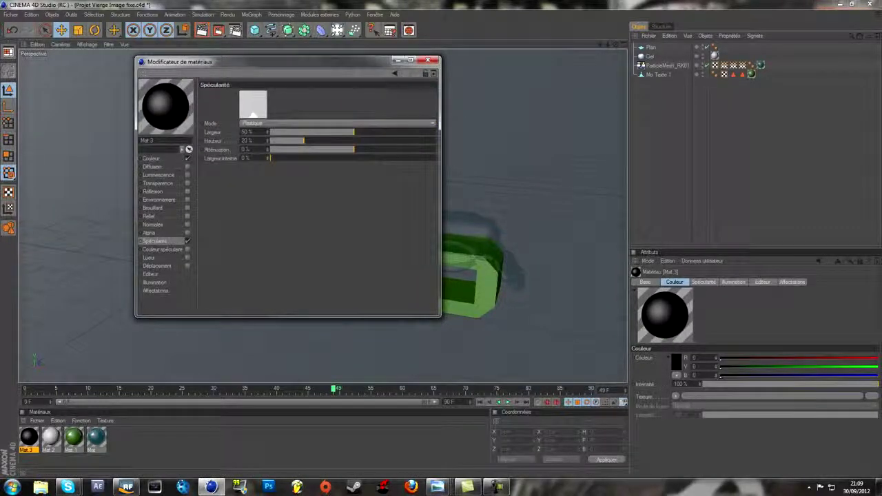
click(428, 60)
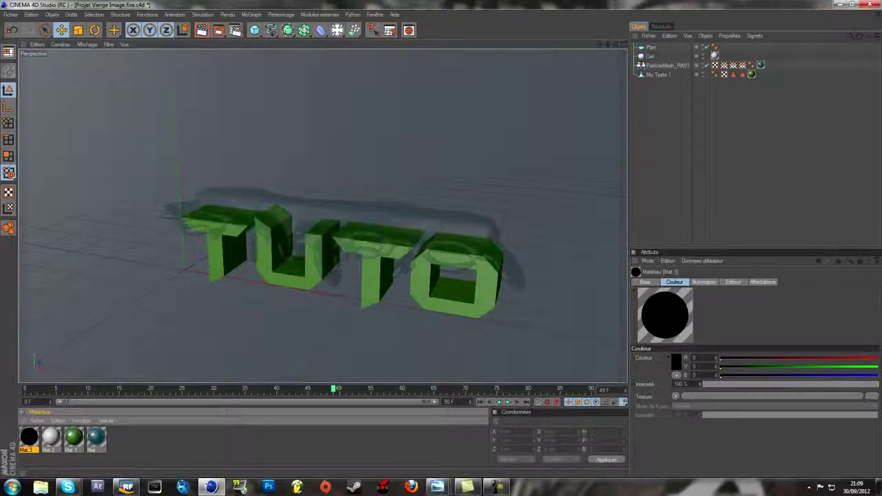
Apply the black material to the Plan object and render the active view from a closer, lower angle on the text
drag(29, 438, 586, 15)
drag(607, 44, 669, 44)
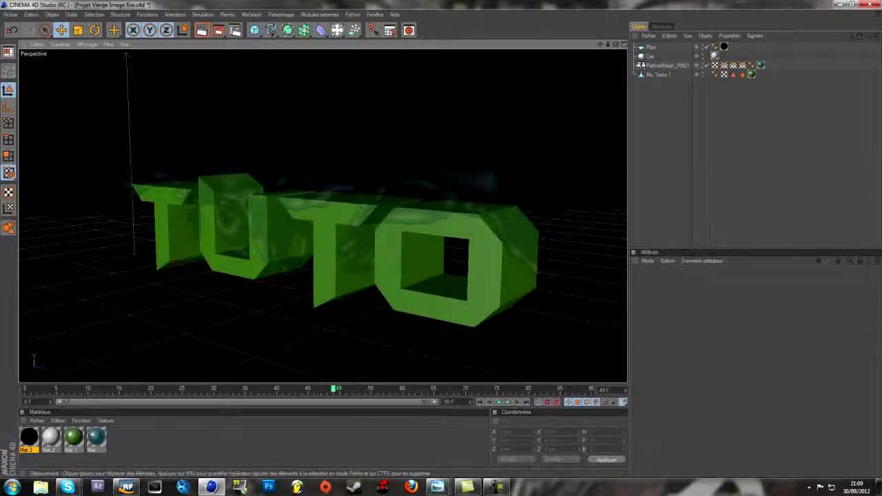
drag(599, 45, 603, 47)
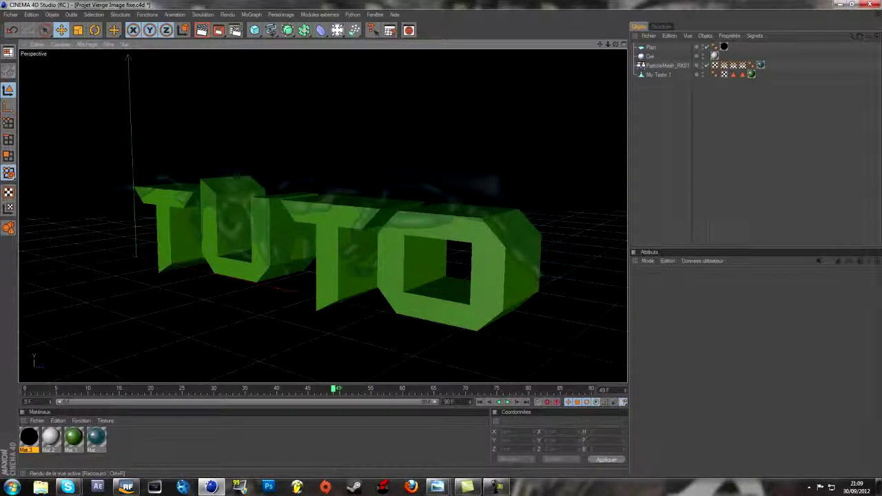
key(ctrl+r)
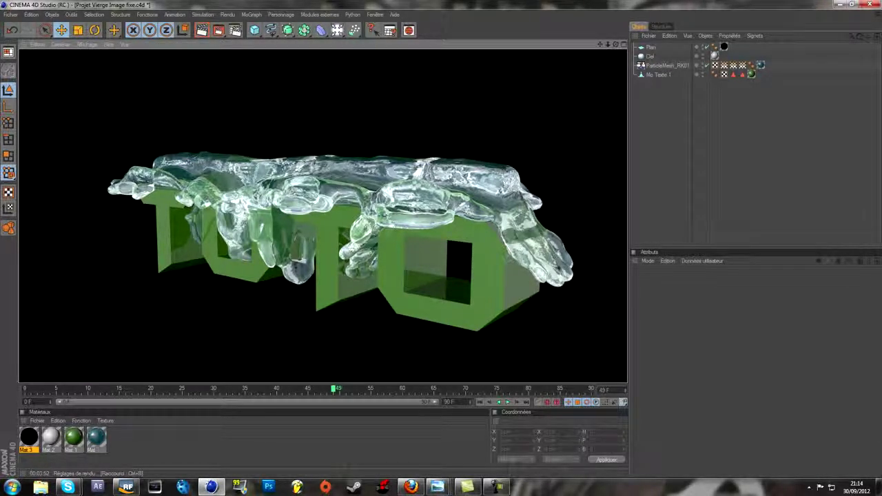
Add the Illumination globale effect to the render settings, with IG mode IR + QMC (Image fixe), and close the settings
click(235, 30)
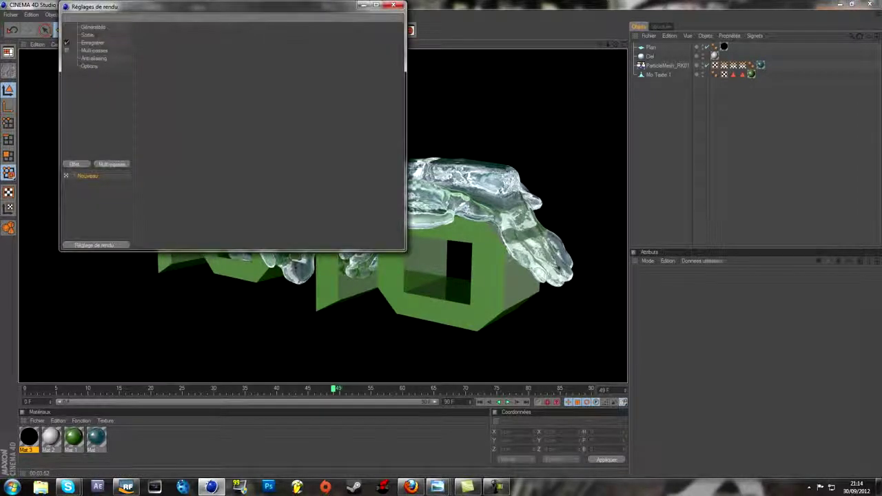
drag(207, 6, 319, 67)
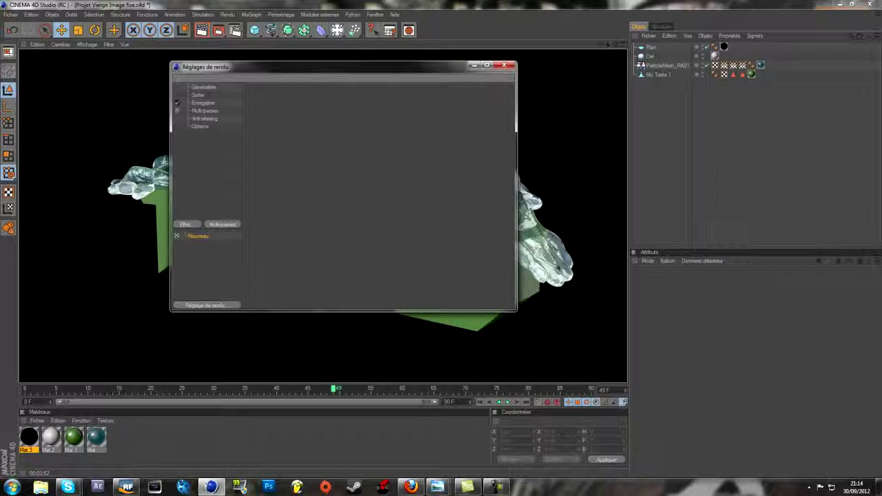
click(185, 224)
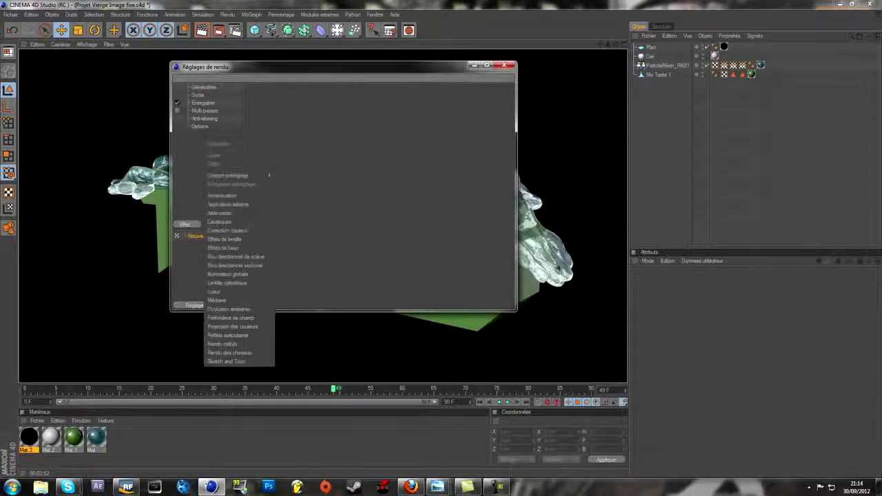
mouse_move(238, 175)
click(321, 175)
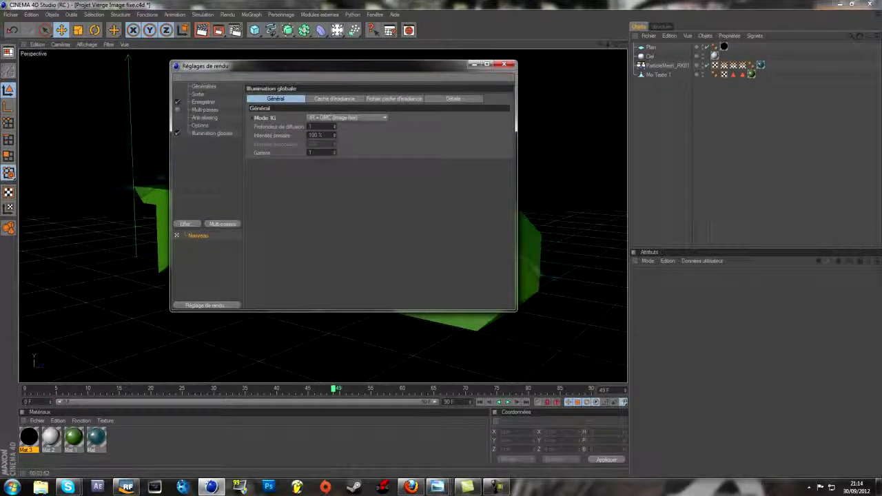
drag(321, 65, 270, 49)
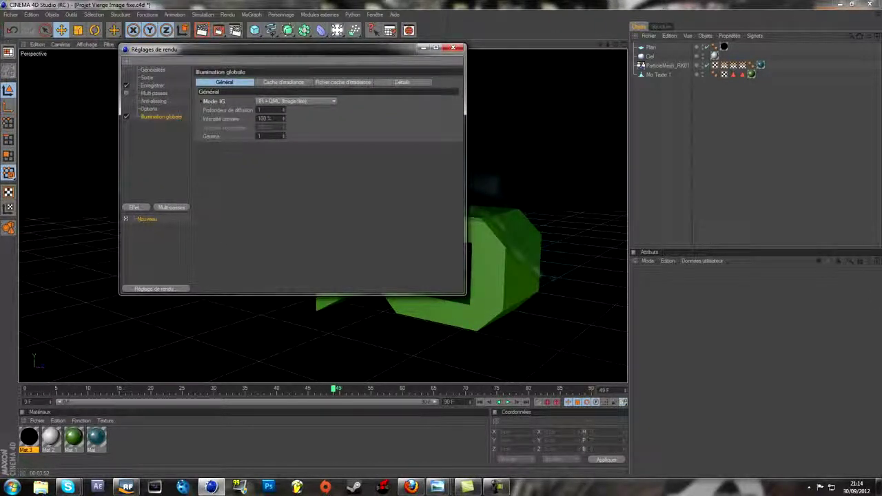
click(453, 47)
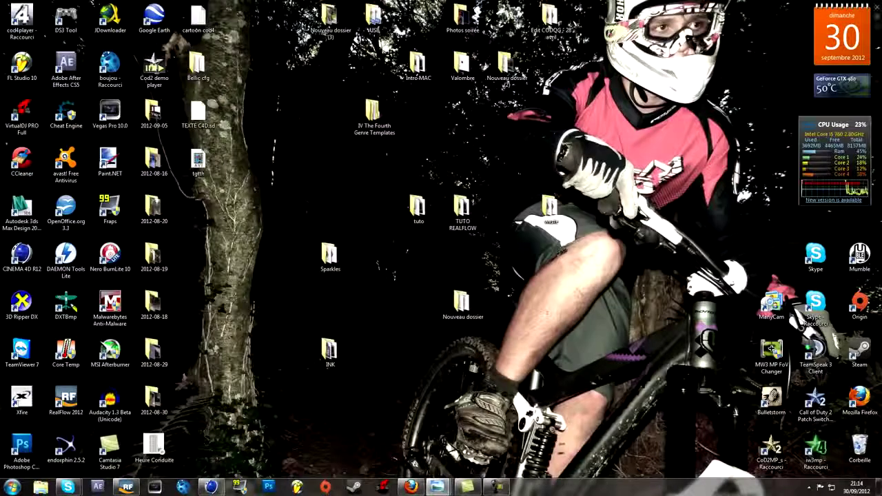
Switch to the desktop's tuto folder, view the finished render image tuto c4d (PNG) in the photo viewer, and close it
double_click(418, 206)
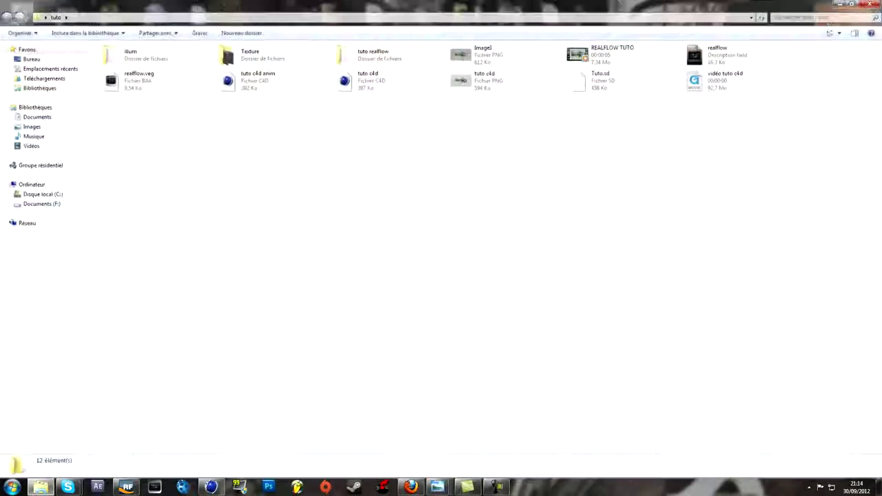
double_click(468, 82)
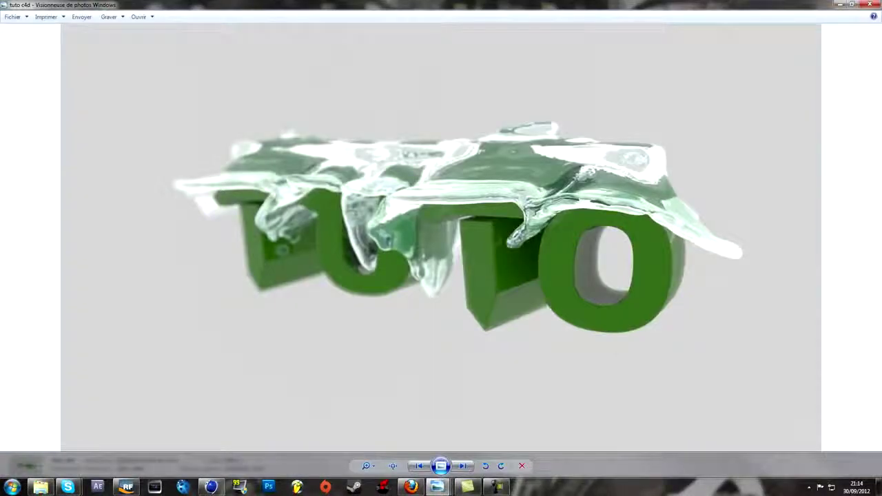
scroll(406, 195, up, 4)
scroll(406, 194, down, 4)
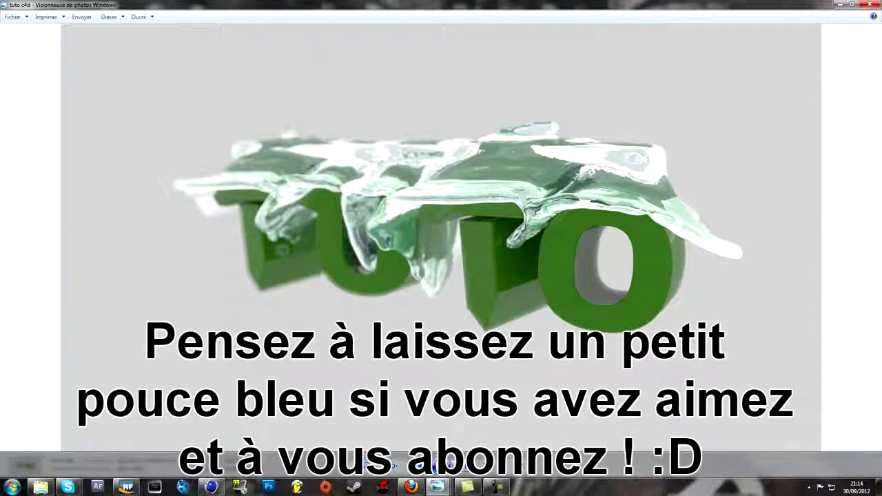
click(870, 4)
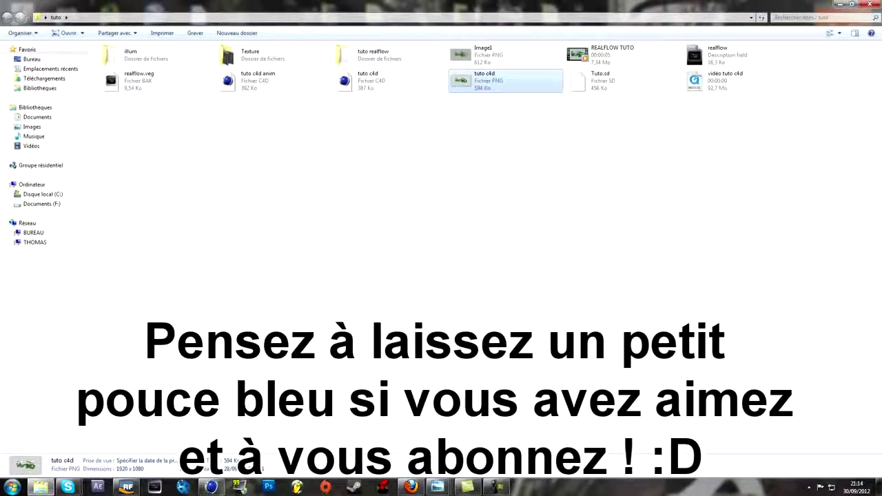